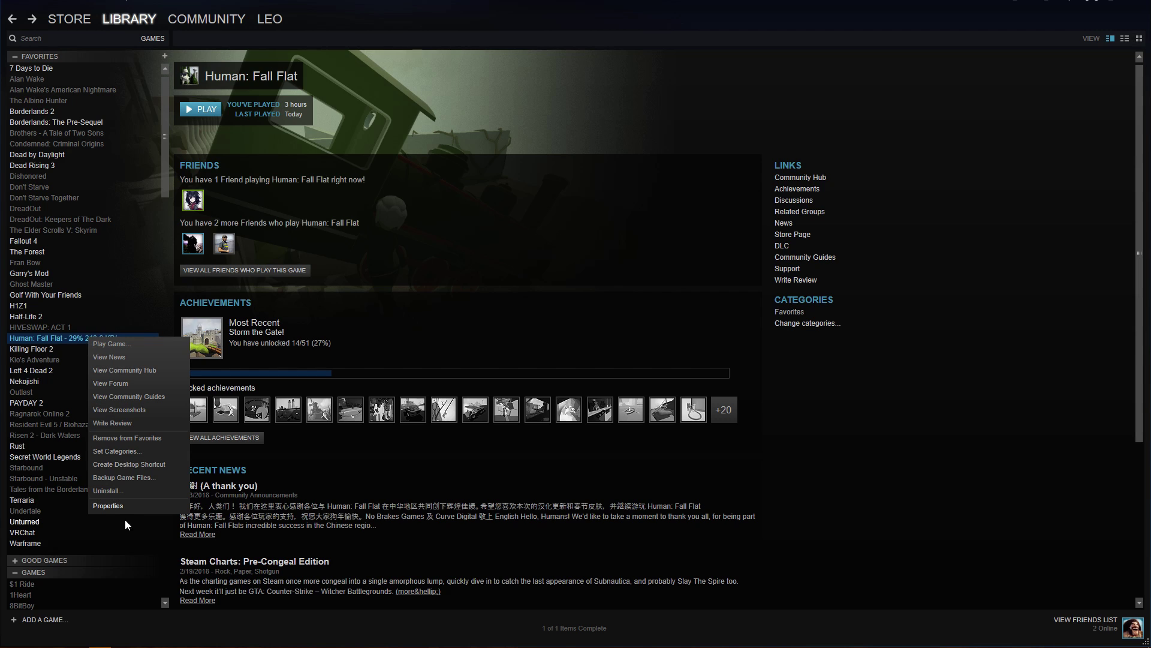
Step: Switch Human: Fall Flat to the 'modder - for modders' beta in its Properties, then close the window
click(113, 506)
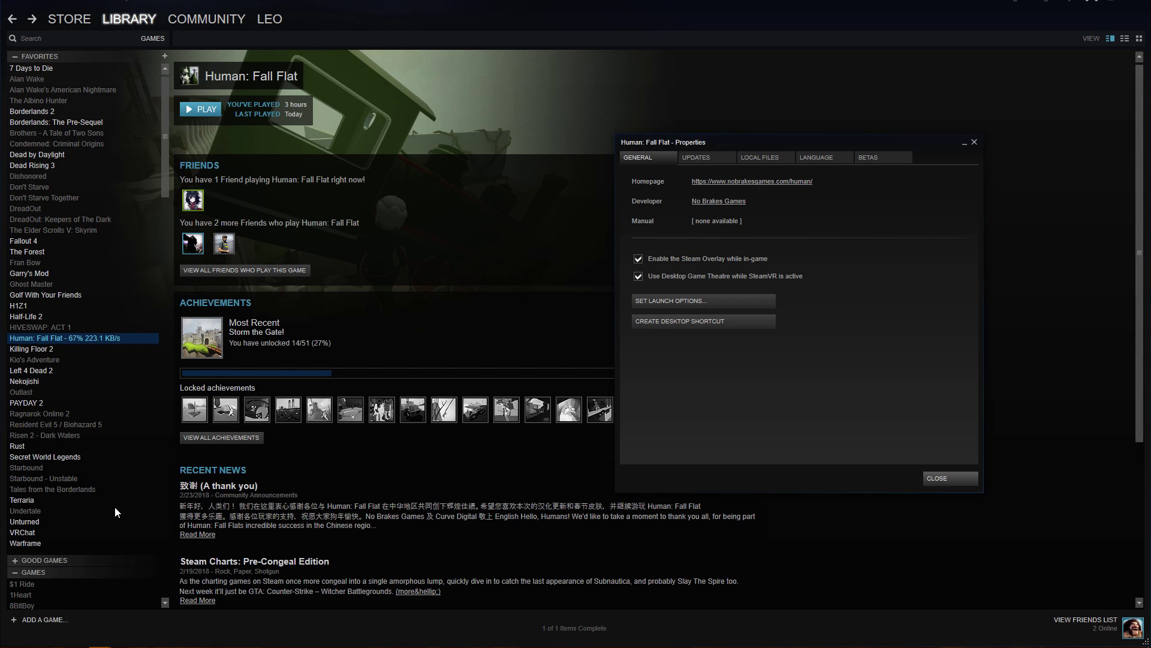
click(868, 160)
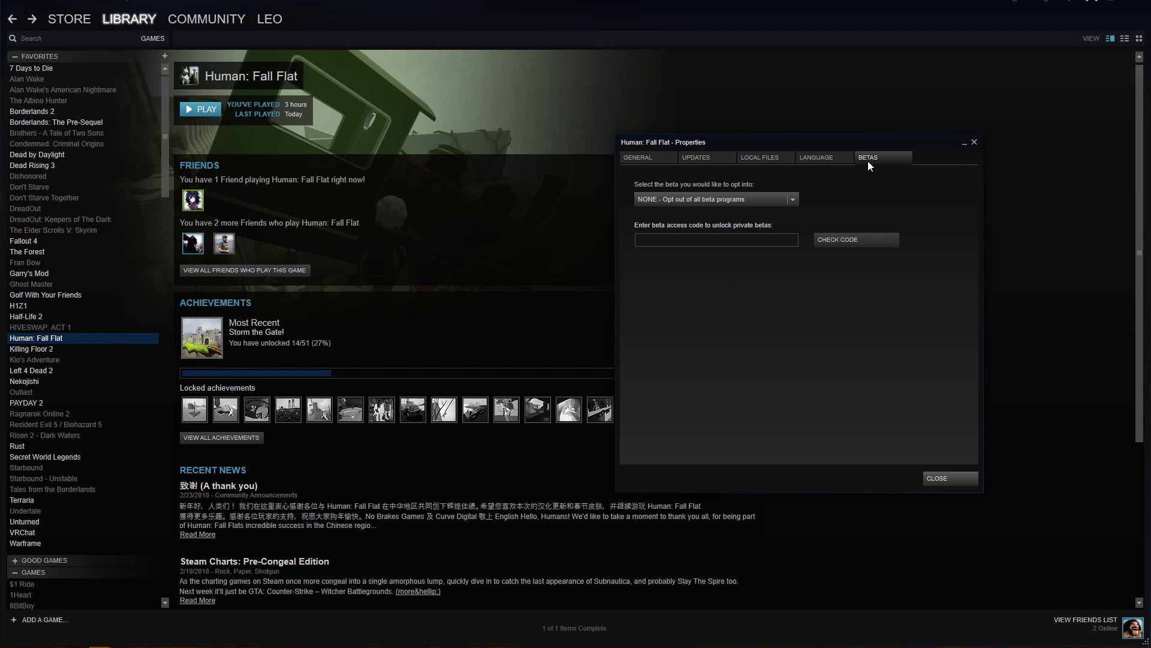
click(790, 198)
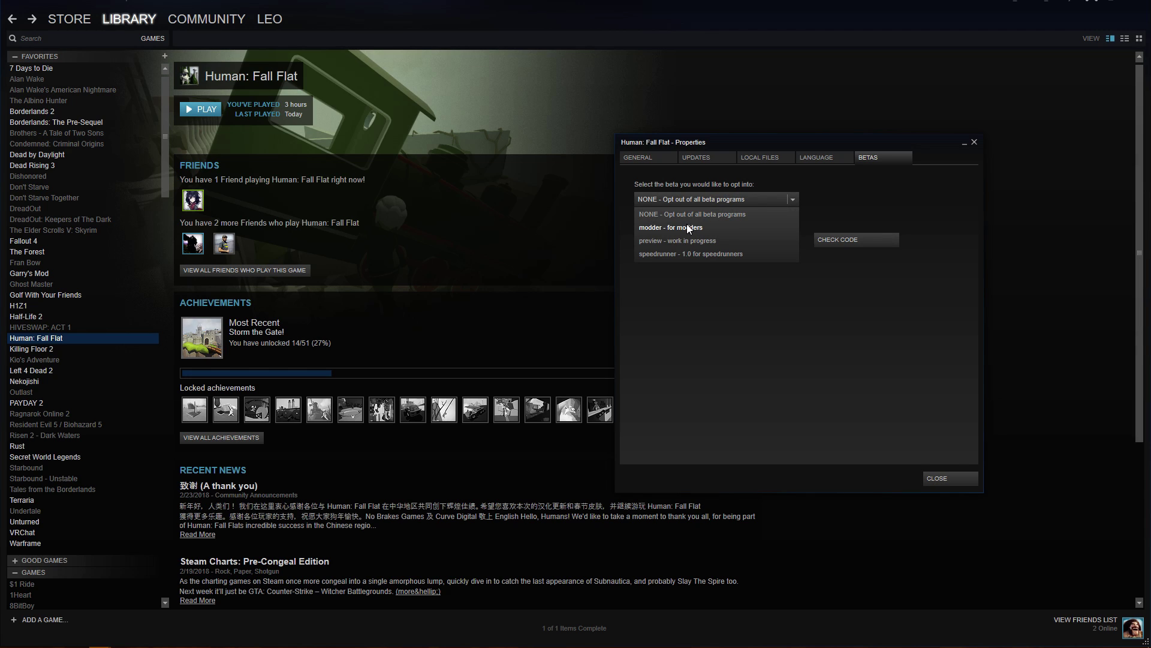
click(866, 189)
click(650, 238)
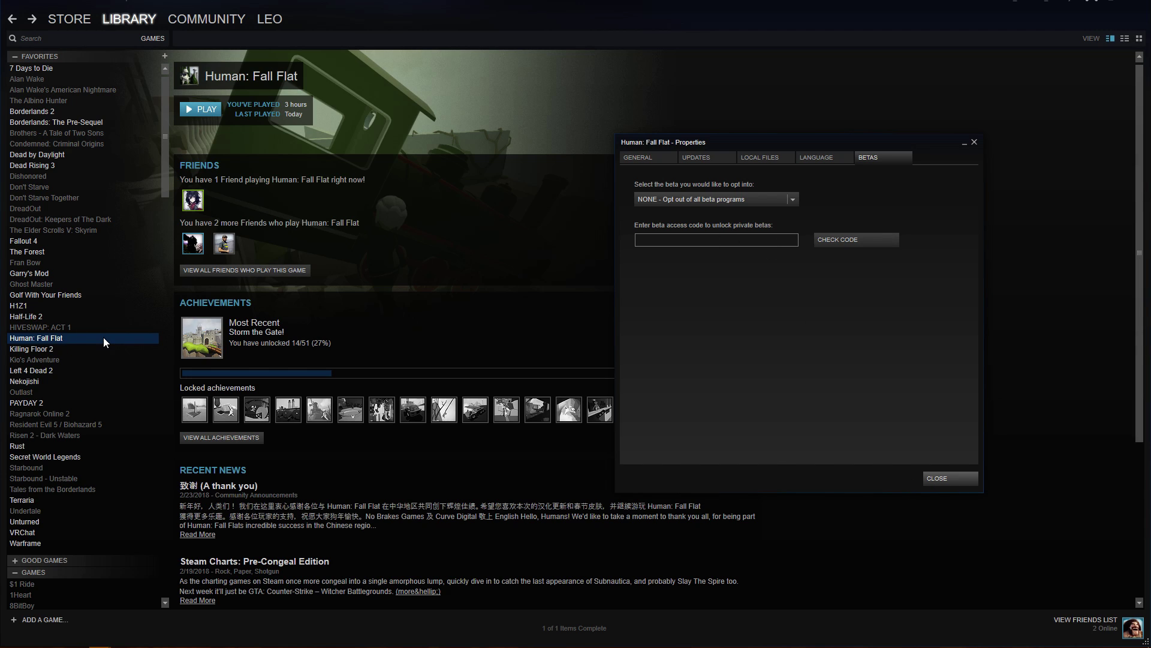
click(772, 195)
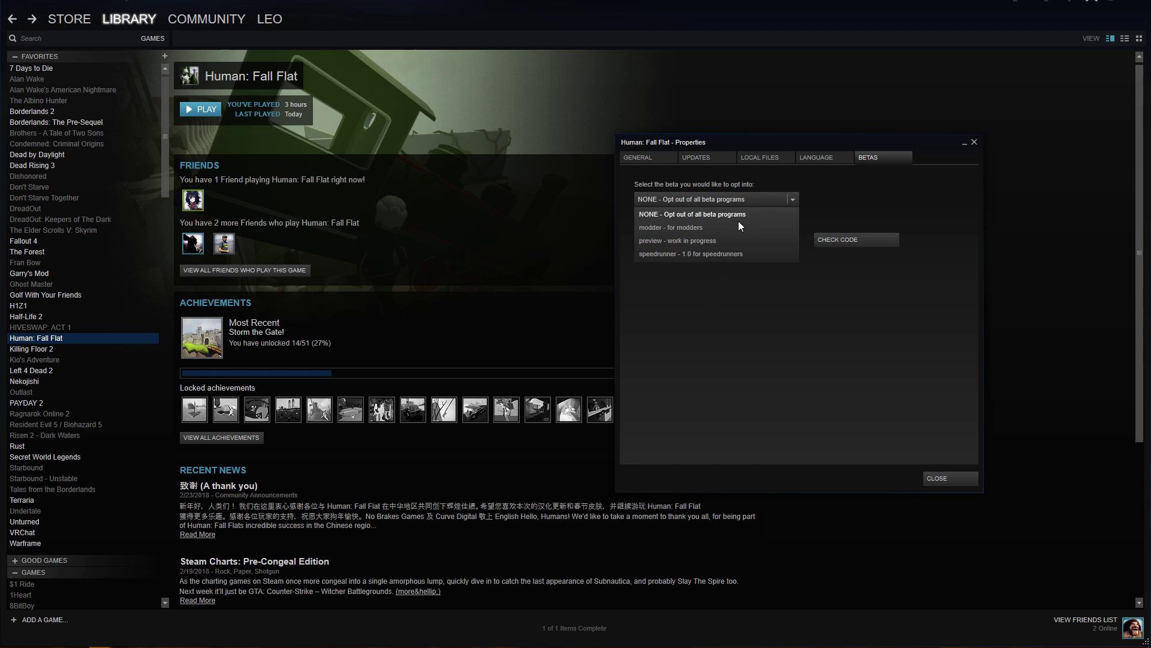
click(732, 223)
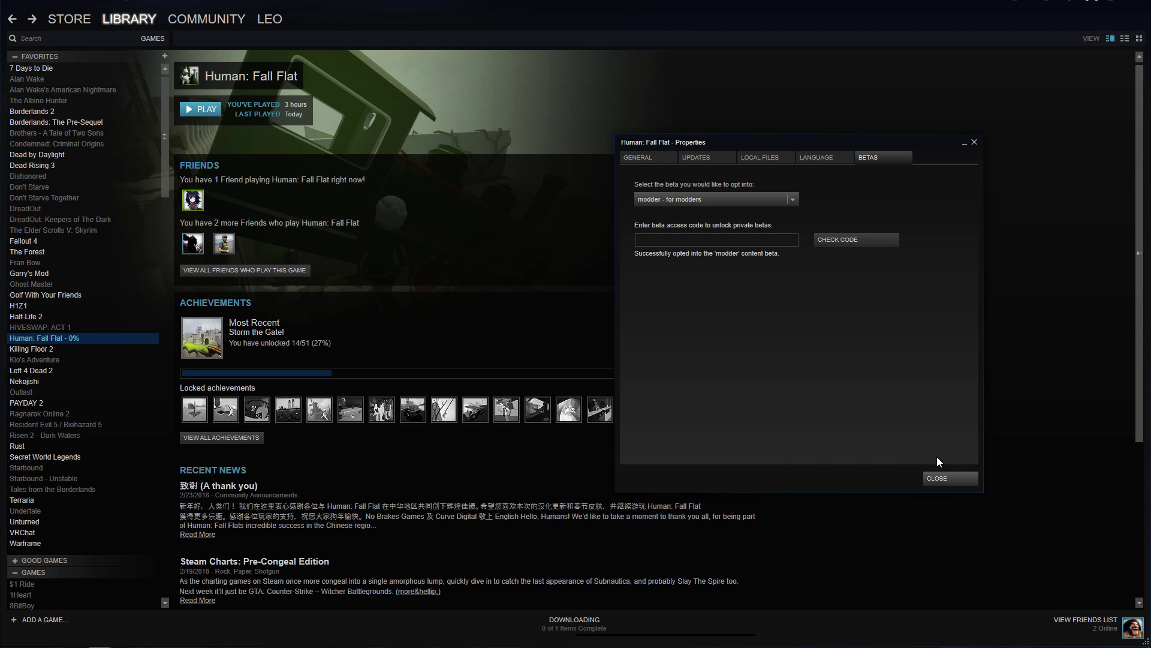
click(936, 477)
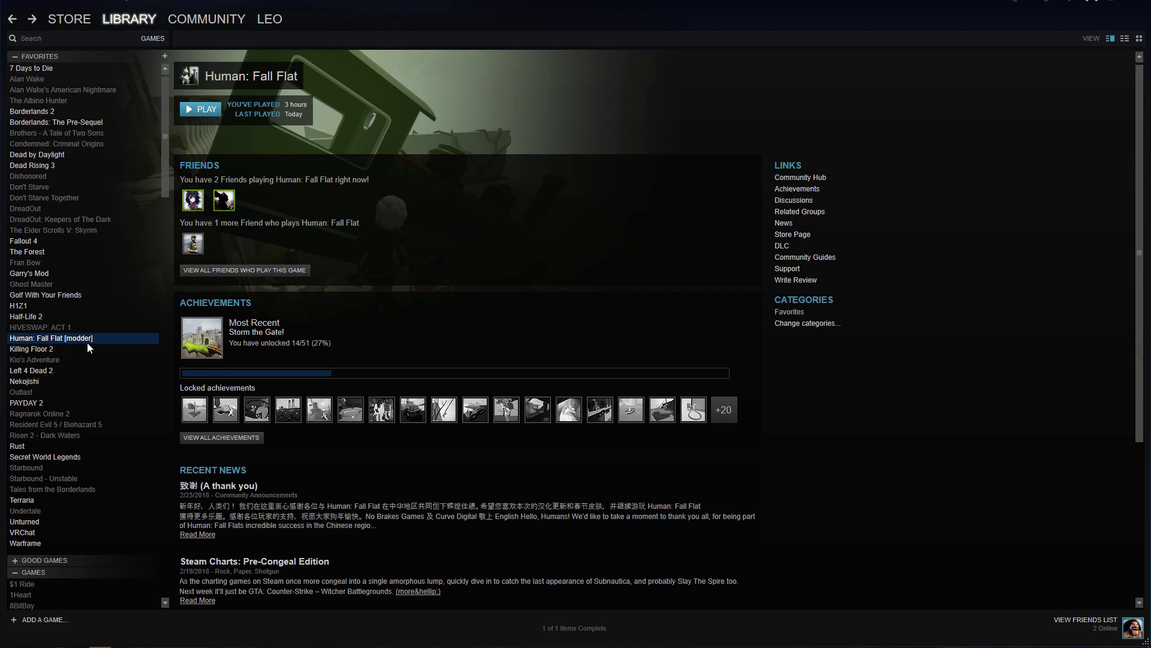
Step: Launch Human: Fall Flat with PLAY on its library page
click(206, 108)
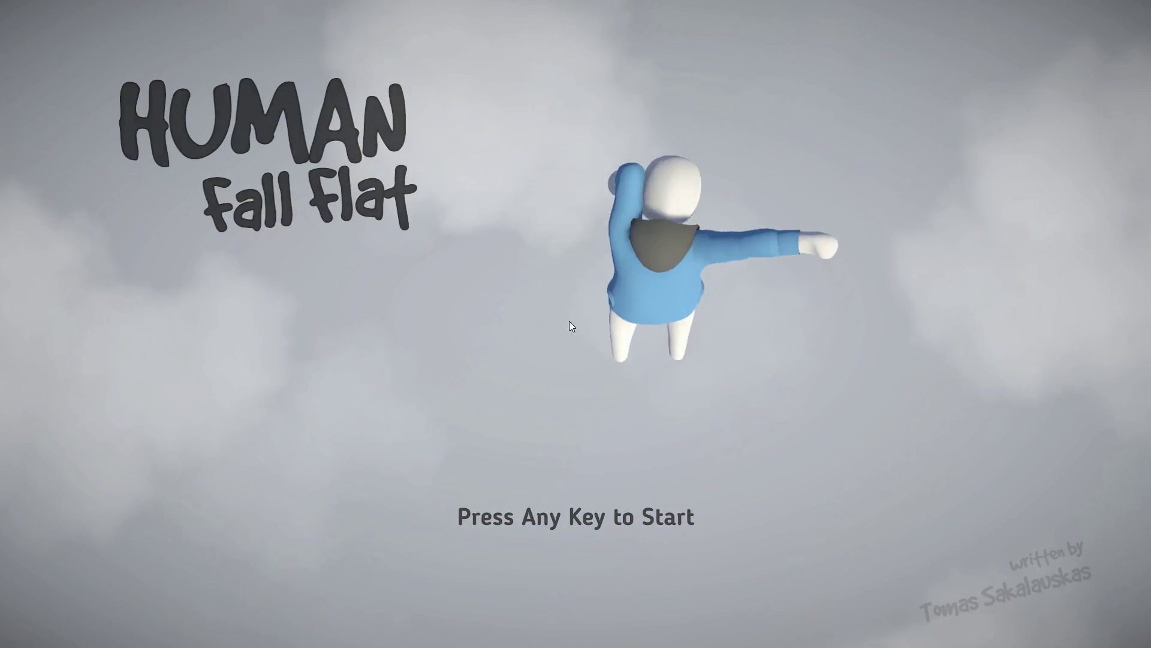
Step: Go from the title screen past Extras and Customize > Edit to the Save Preset slots
click(567, 322)
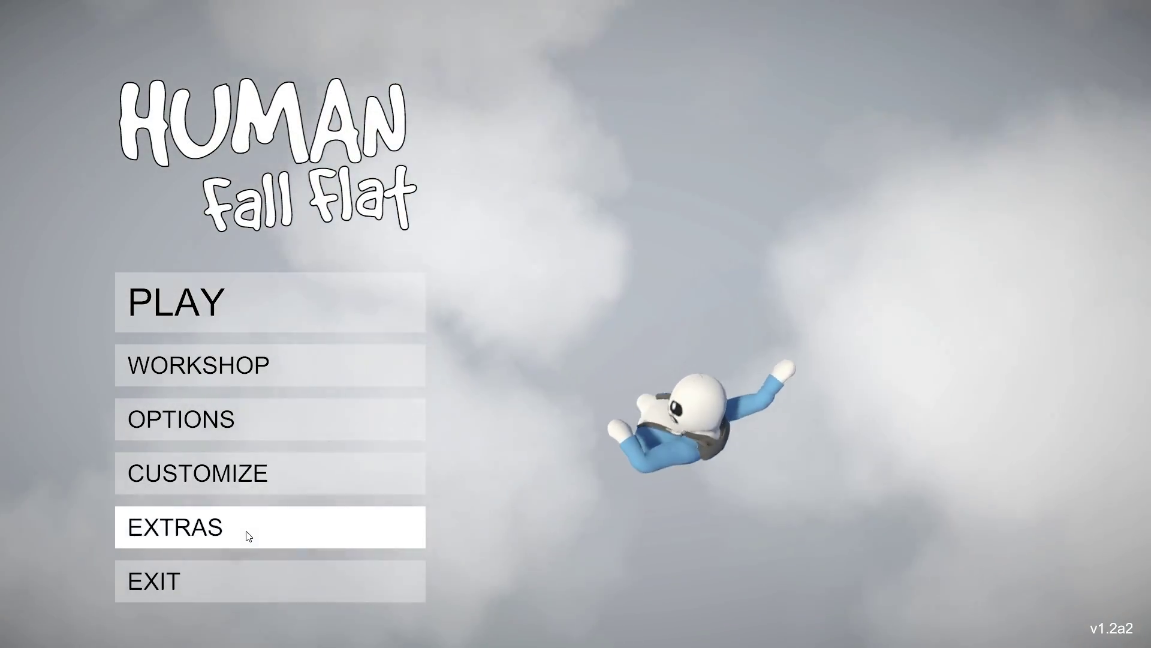
click(249, 531)
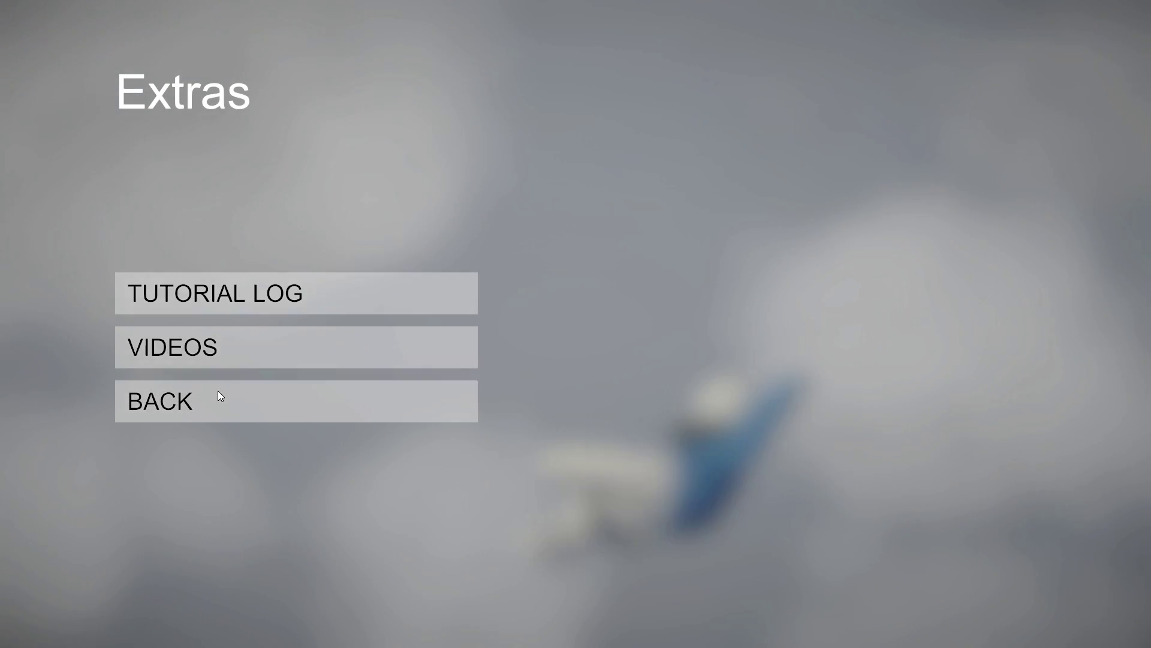
click(218, 398)
click(211, 469)
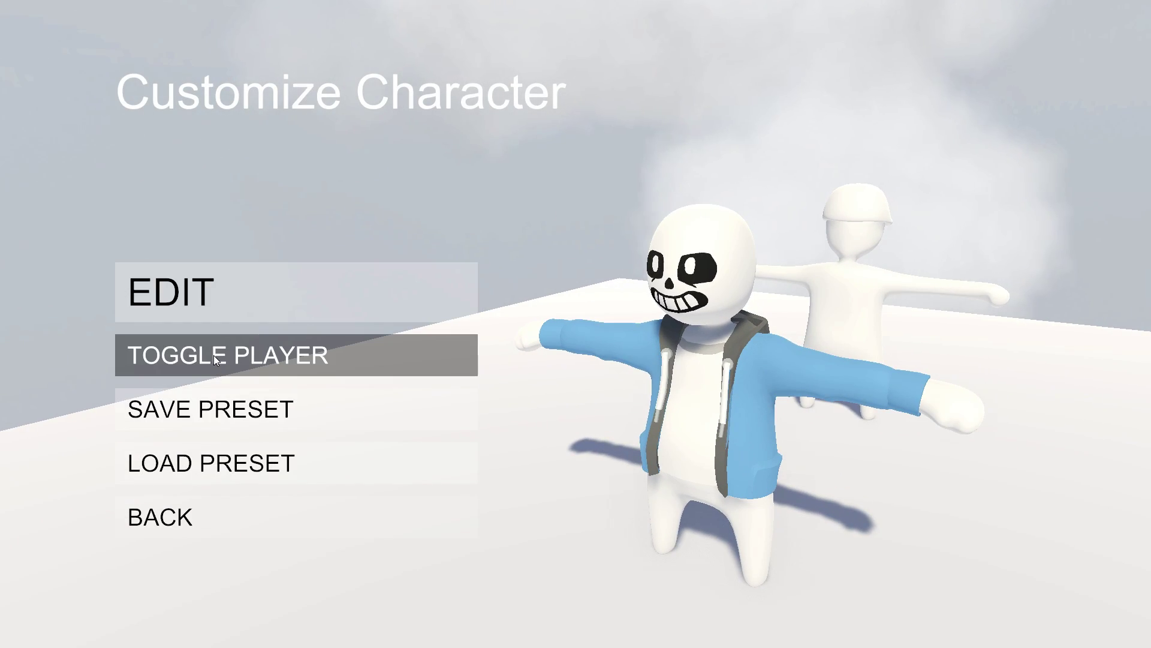
click(213, 297)
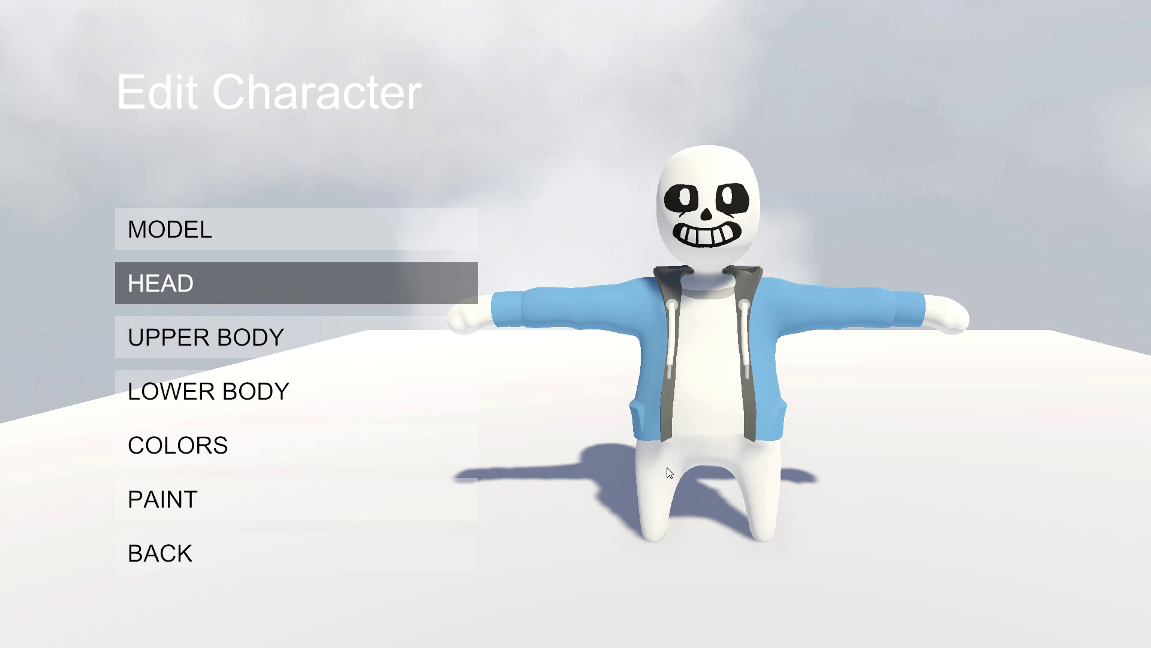
click(196, 552)
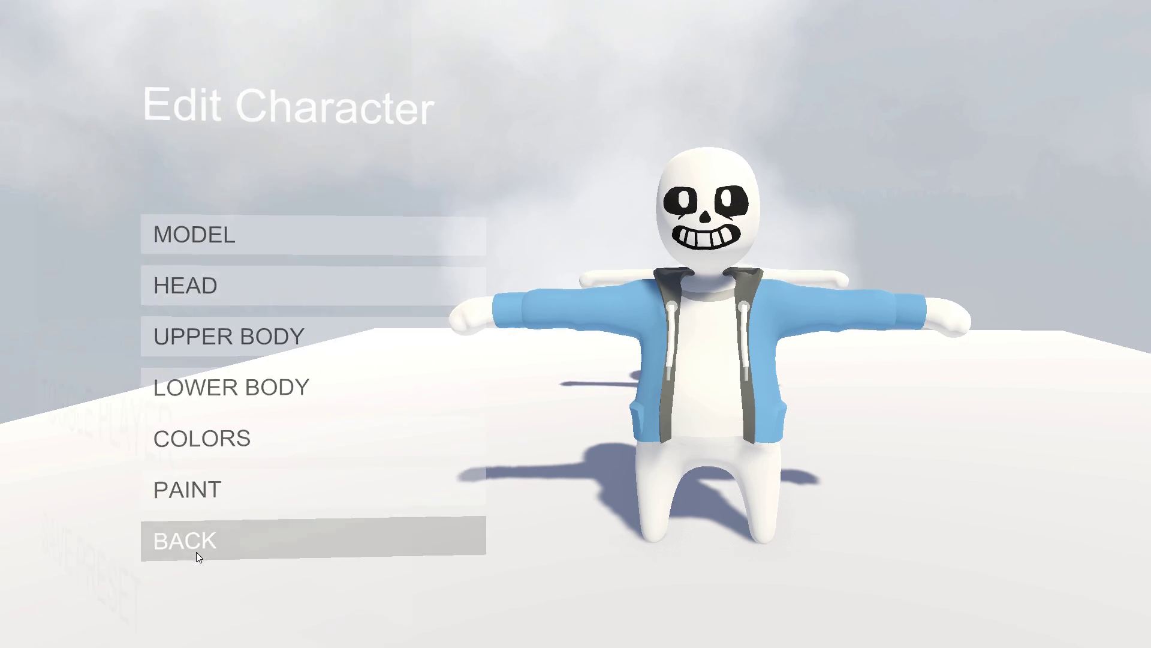
click(207, 413)
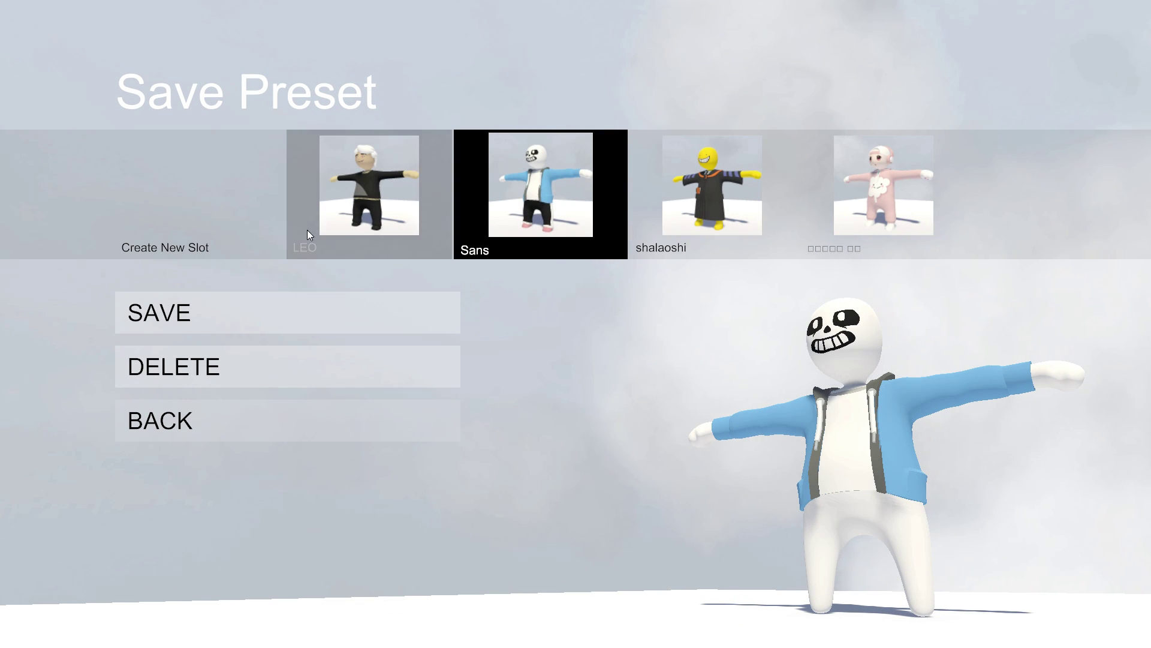
Step: Select the LEO save slot, then leave Save Preset without saving
click(354, 207)
click(358, 217)
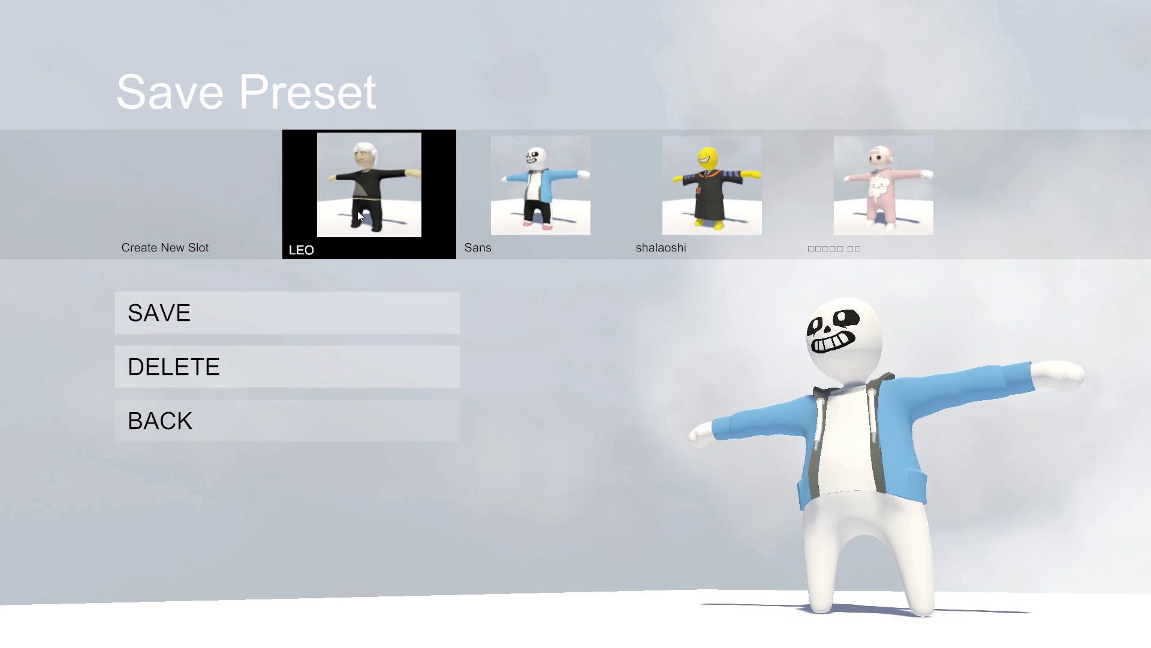
click(191, 411)
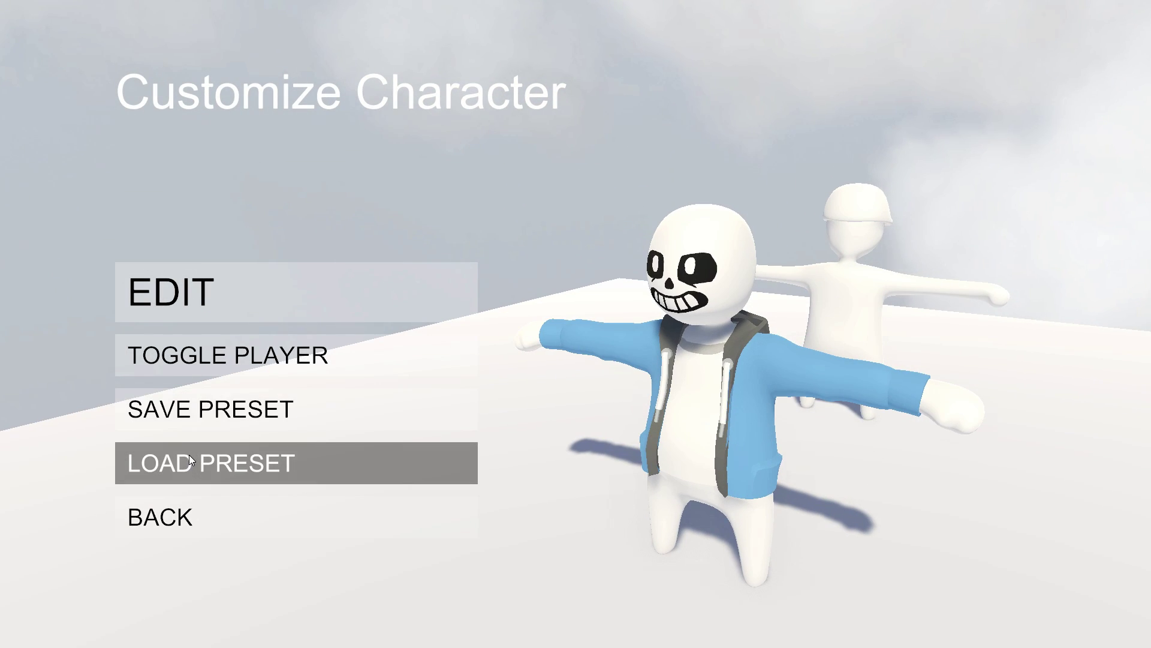
Step: Preview and rotate the LEO, shalaoshi and pink presets, then return to the main menu
click(189, 454)
click(237, 211)
drag(952, 498, 718, 467)
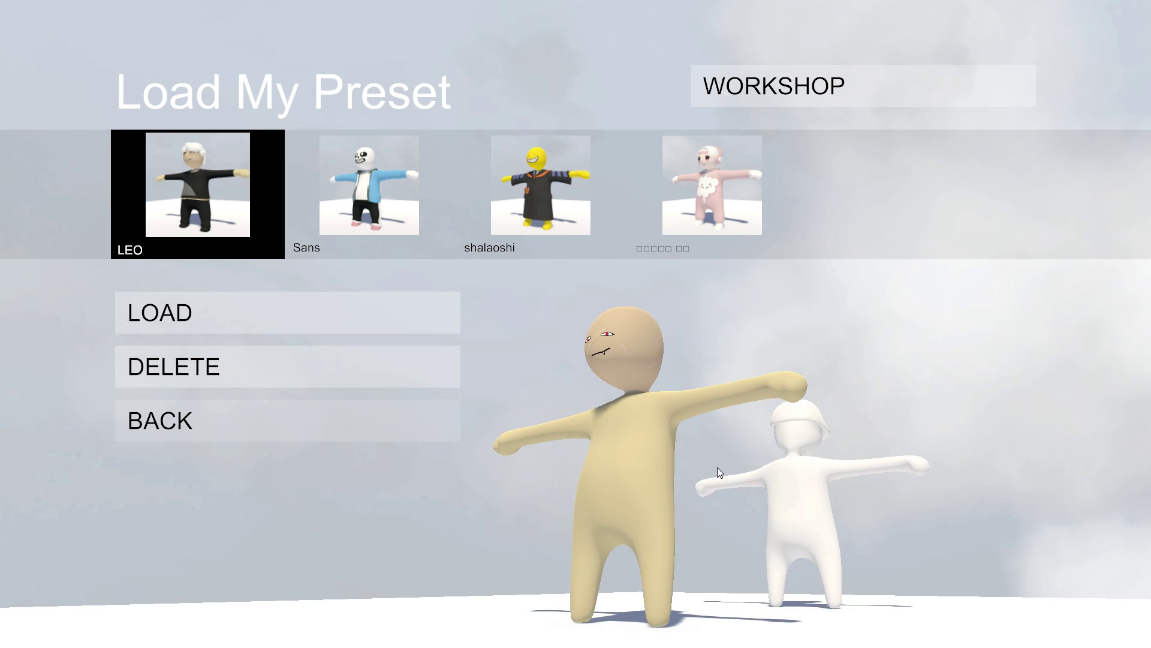
click(566, 194)
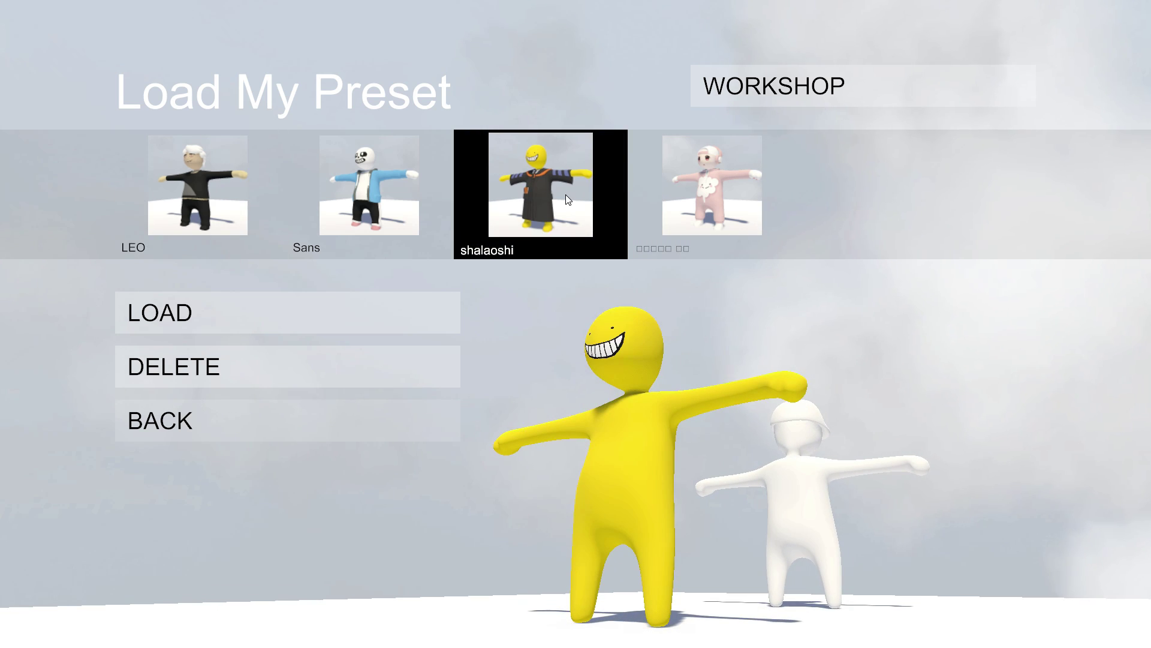
drag(617, 456, 624, 358)
click(683, 204)
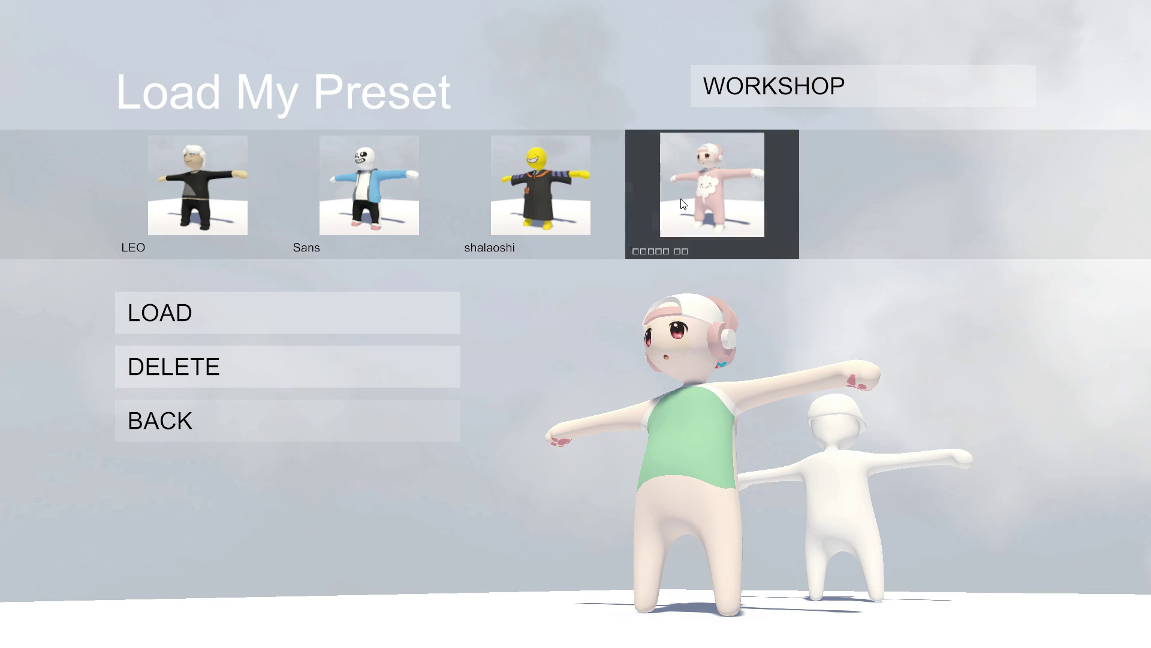
mouse_move(662, 436)
mouse_down()
mouse_move(714, 406)
mouse_move(677, 424)
mouse_up()
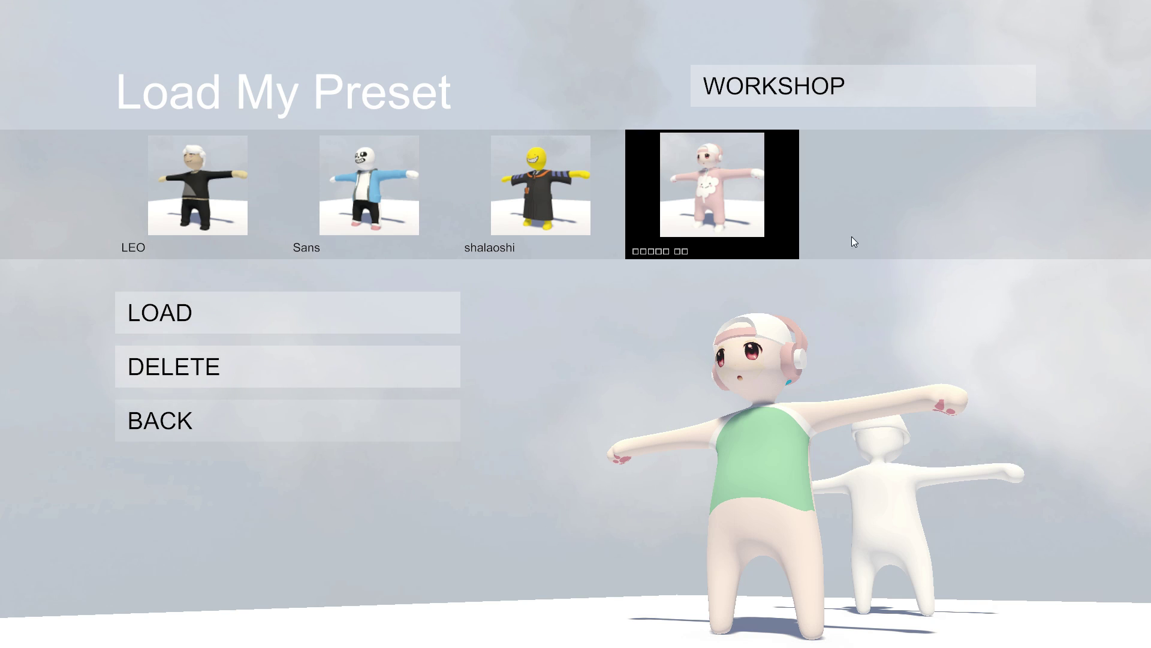
drag(750, 431, 773, 419)
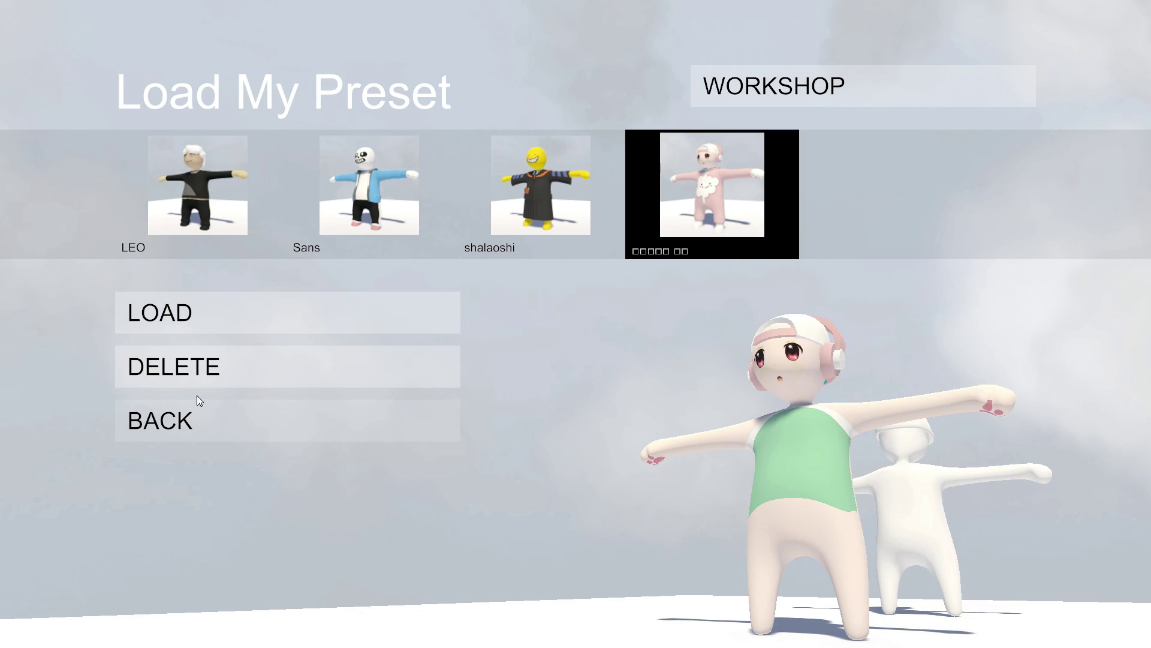
click(195, 412)
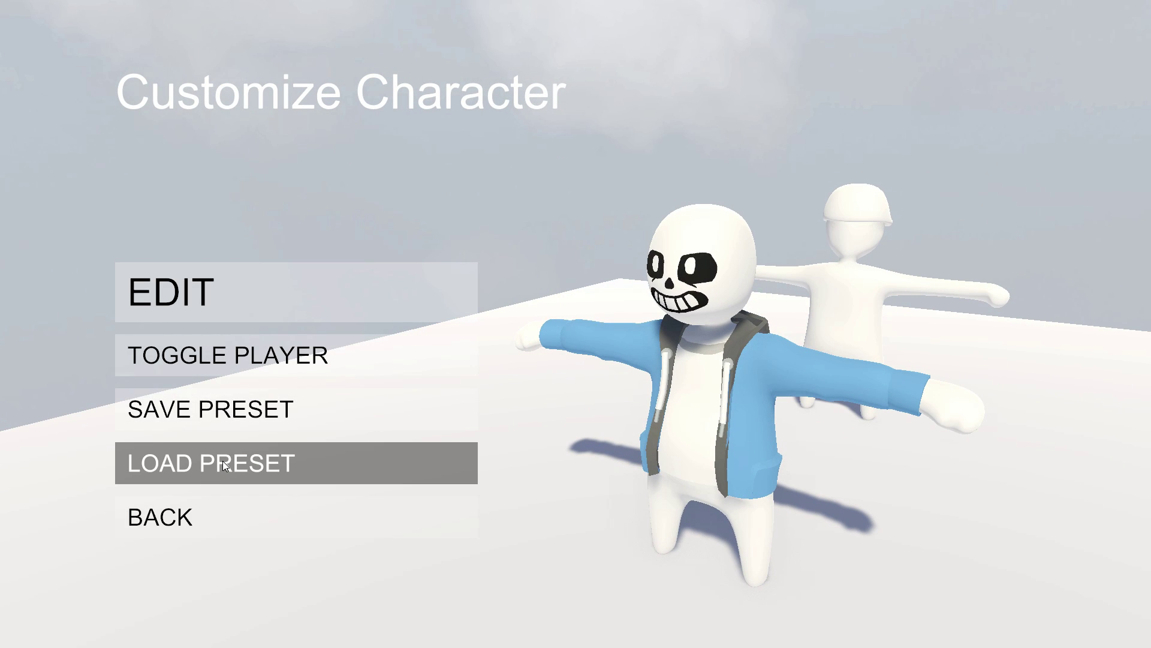
click(173, 520)
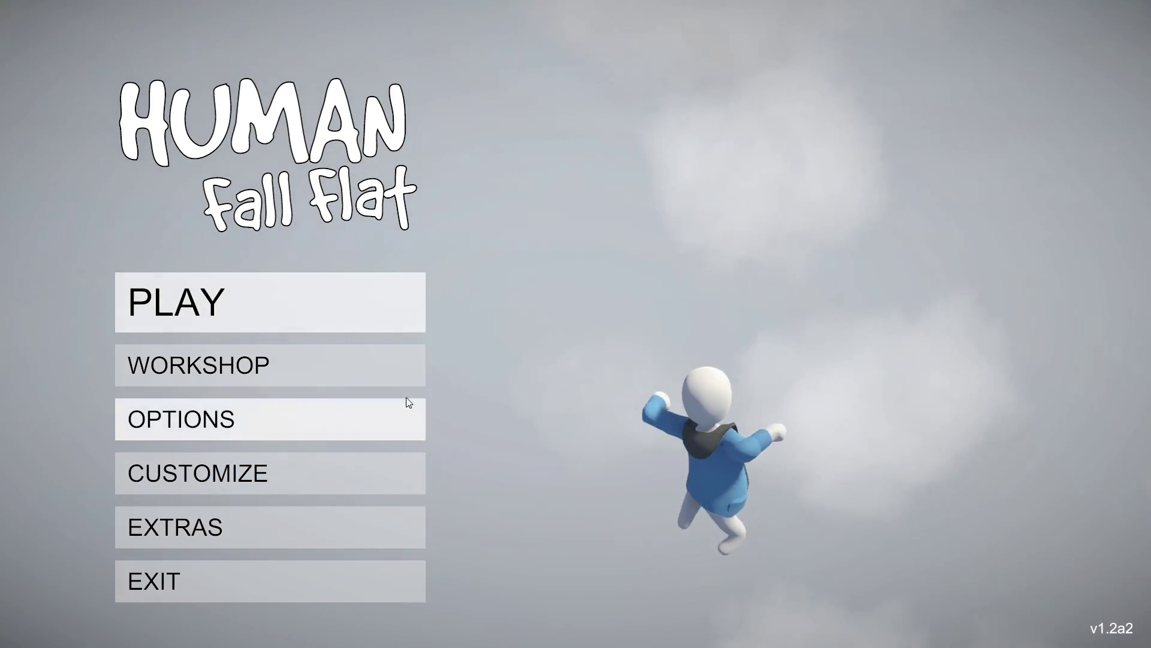
Step: Open Workshop, toggle the Custom and Workshop lists, and launch the overlay workshop browser
click(363, 371)
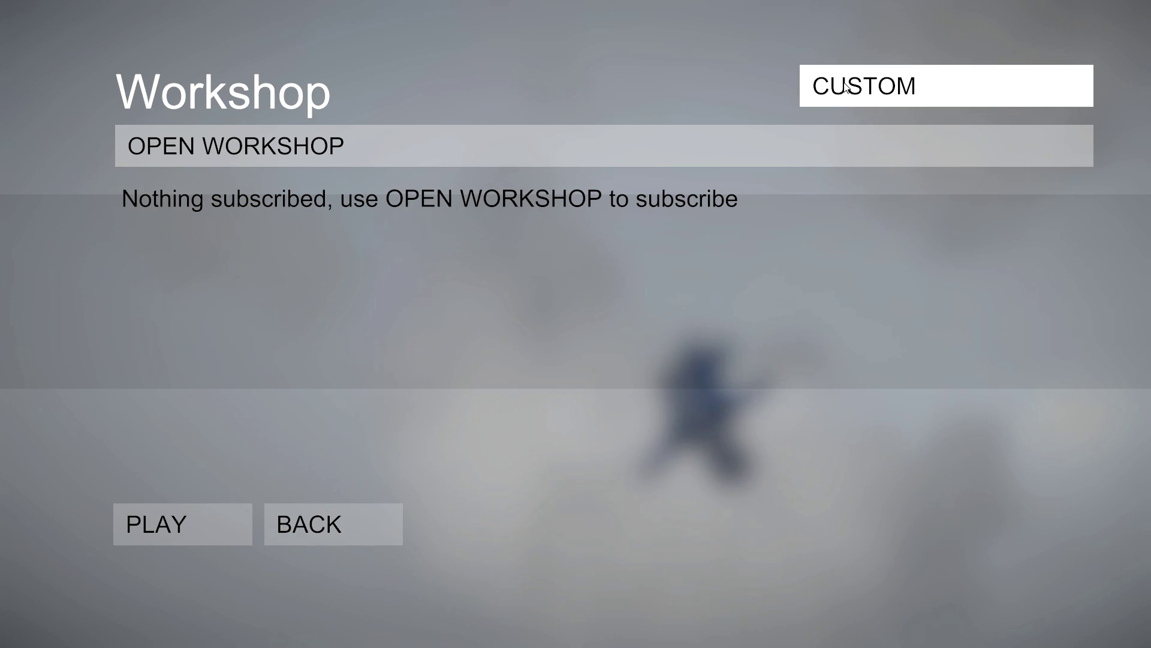
click(847, 88)
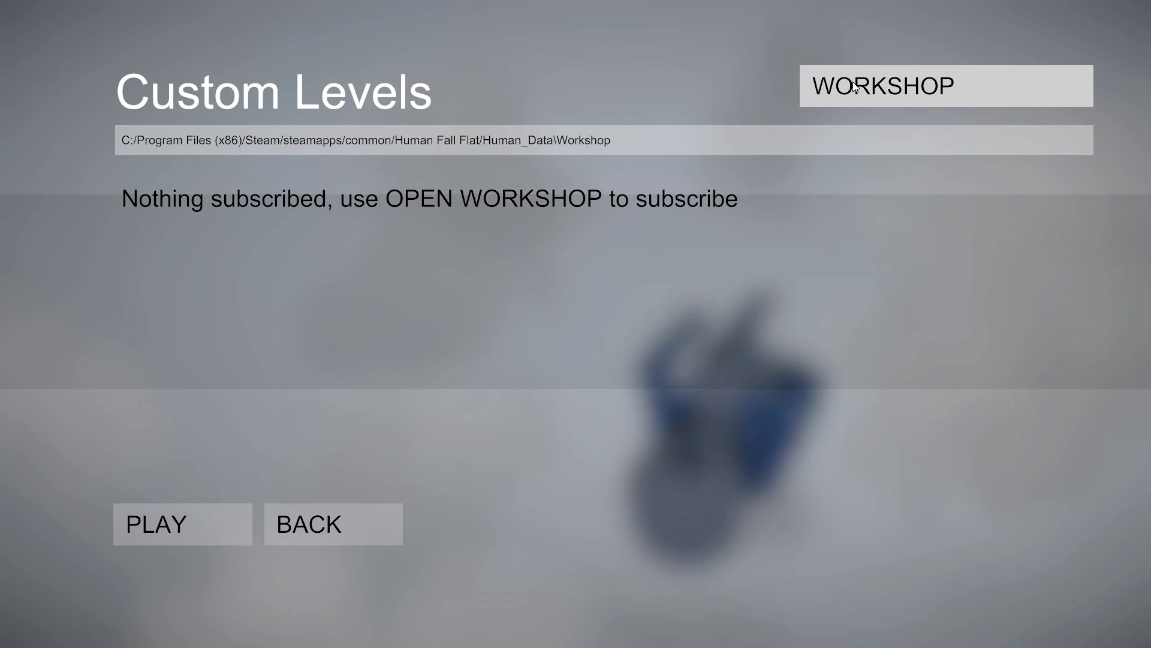
click(855, 87)
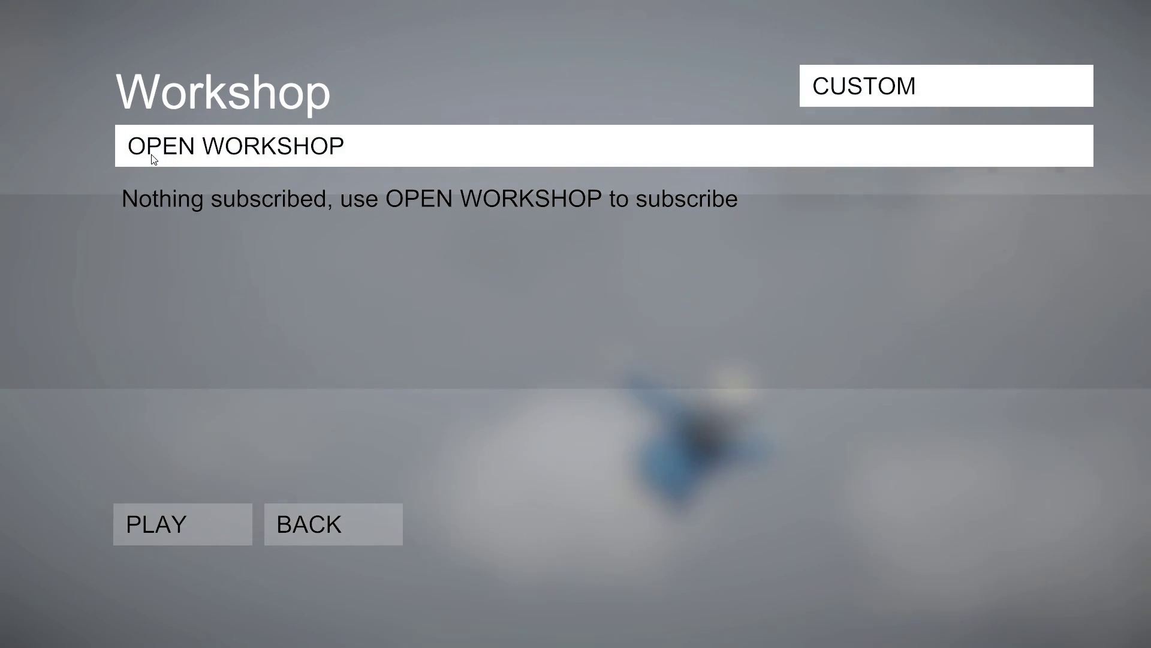
click(318, 150)
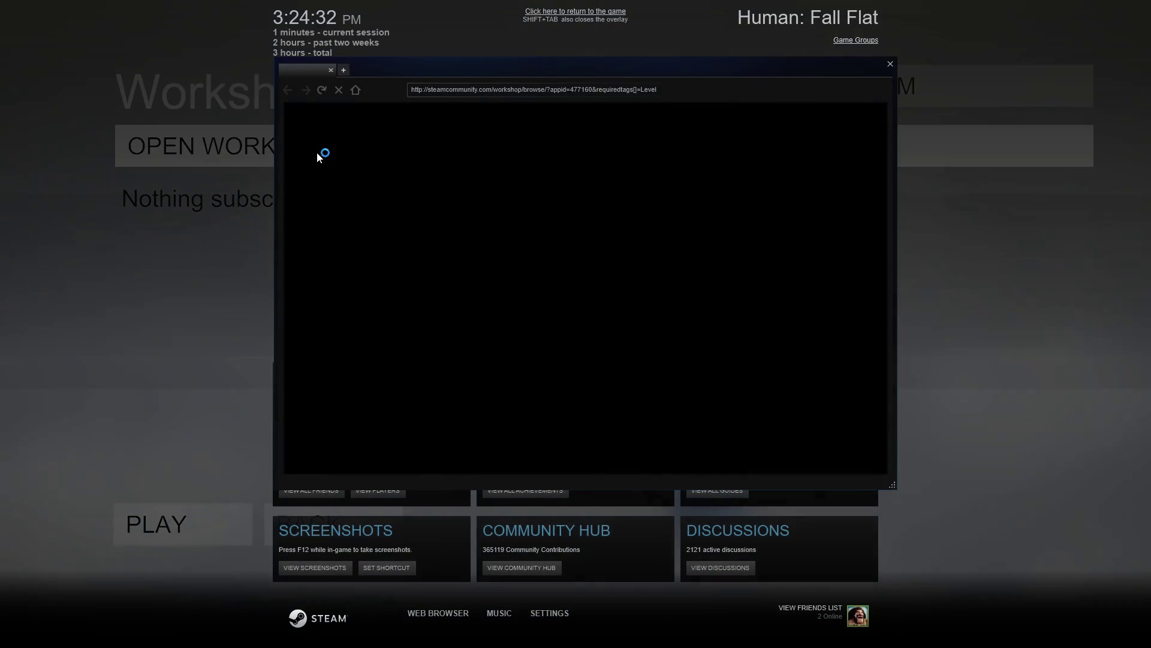
Step: Remove the TYPE: Level filter from the workshop results
scroll(610, 299, down, 2)
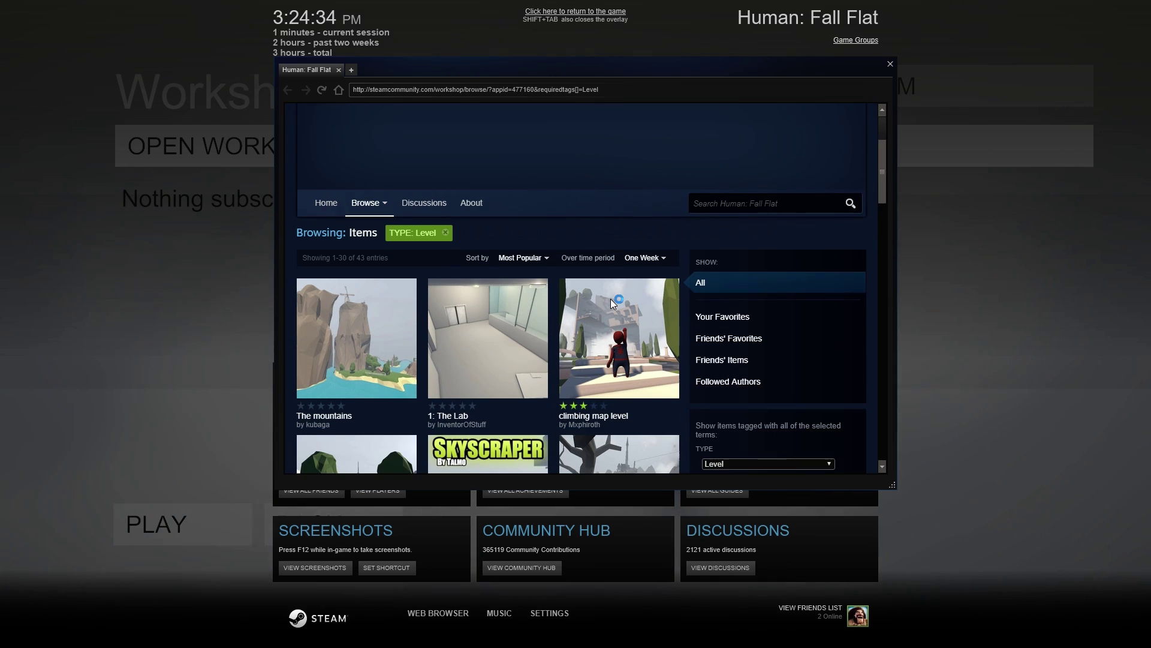
scroll(611, 299, down, 1)
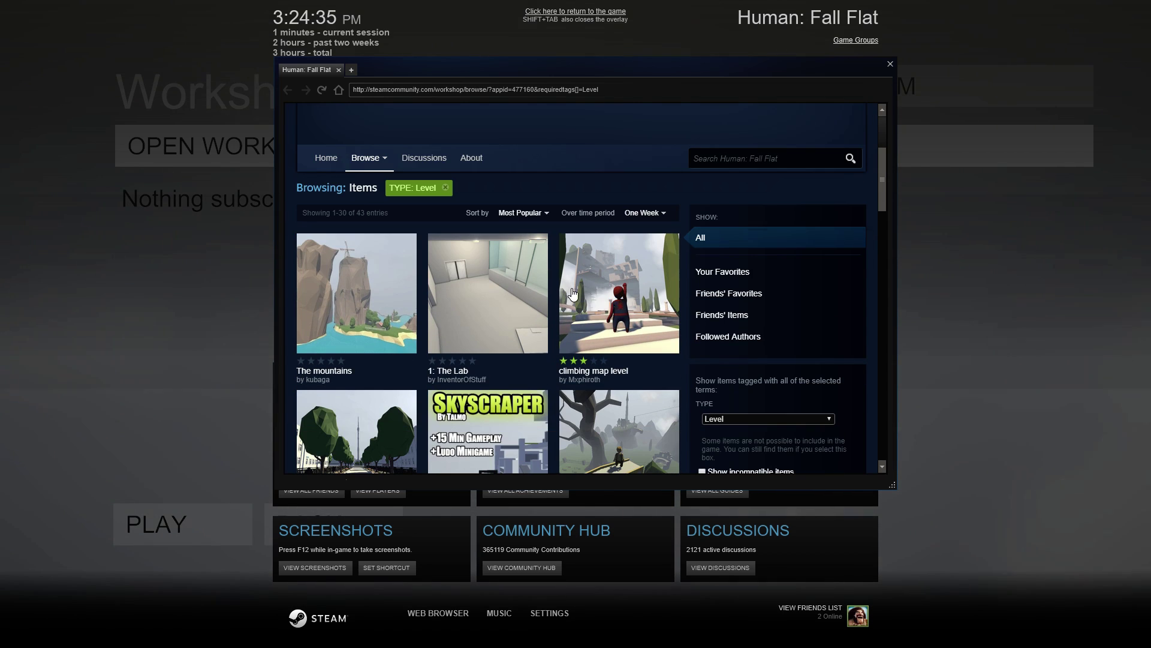
click(446, 187)
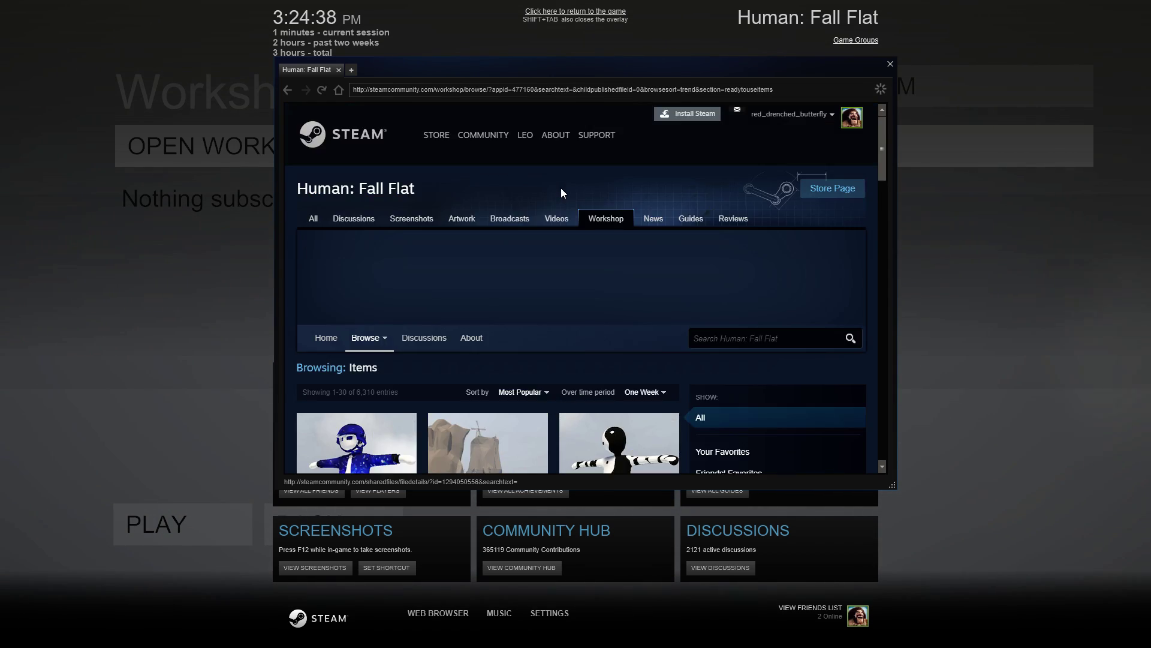
Step: Page through the workshop results via pages 3 and 5 to page 7
scroll(682, 314, down, 2)
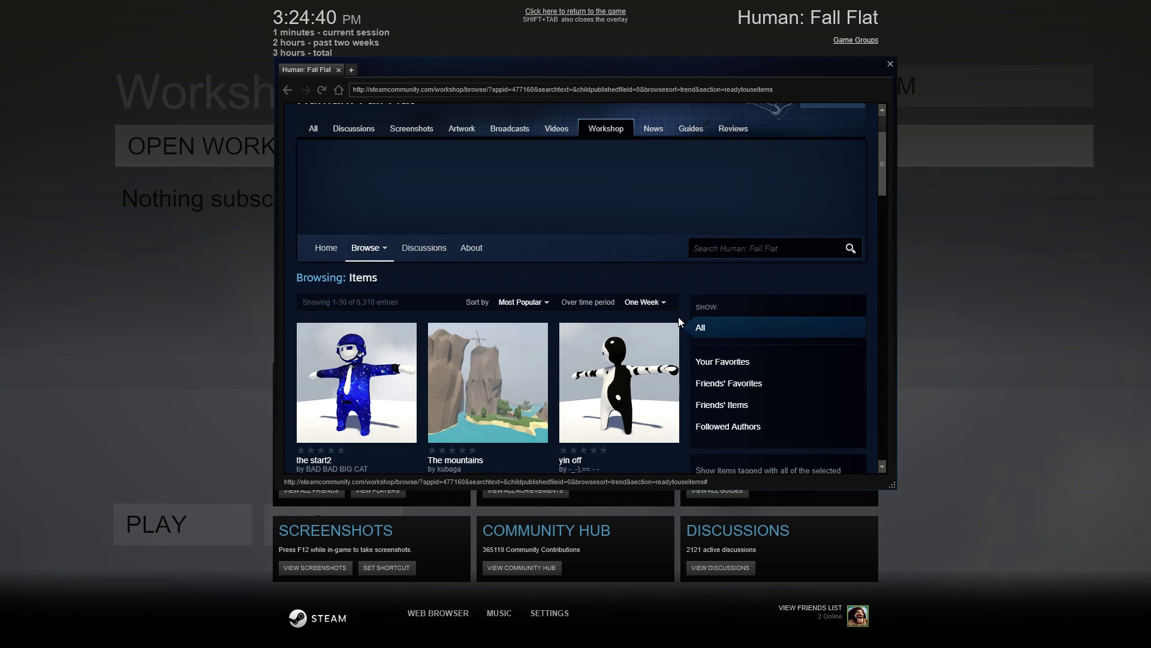
scroll(678, 317, down, 5)
scroll(681, 311, down, 3)
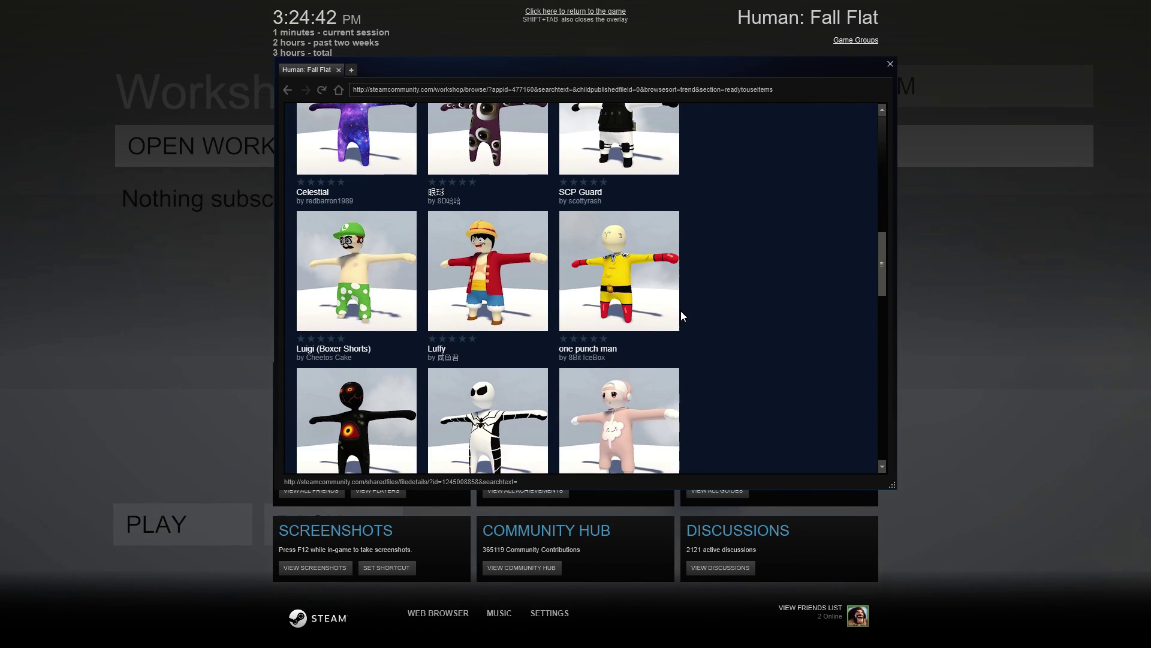
scroll(685, 311, down, 10)
scroll(685, 312, down, 5)
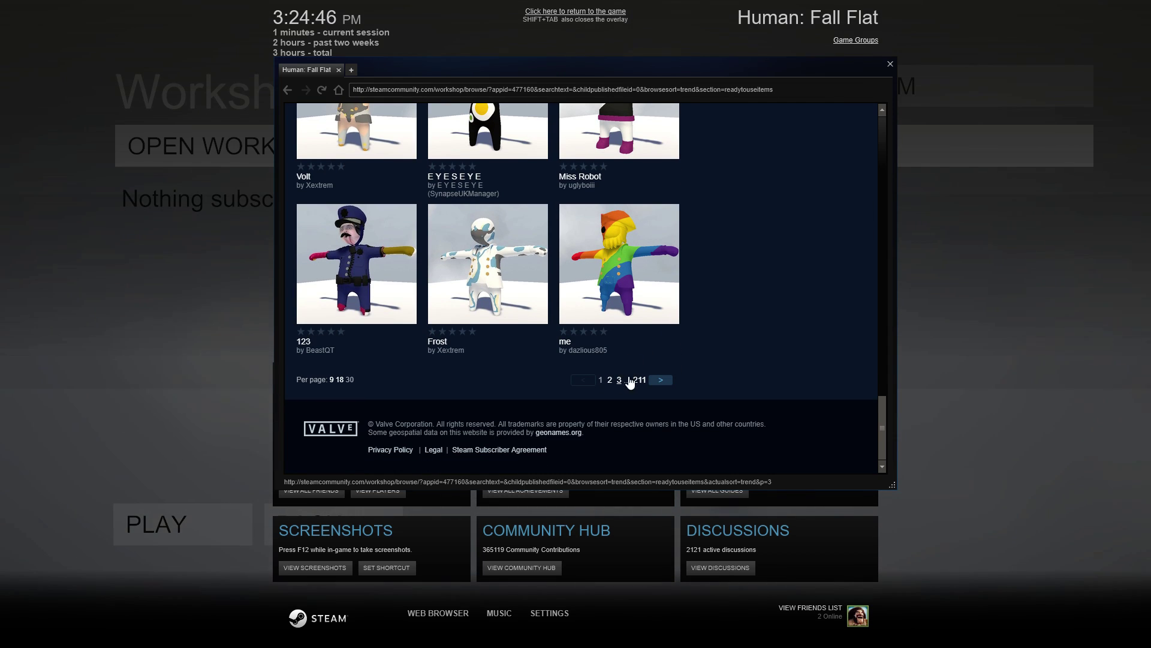
click(620, 381)
scroll(686, 346, down, 12)
scroll(685, 347, down, 10)
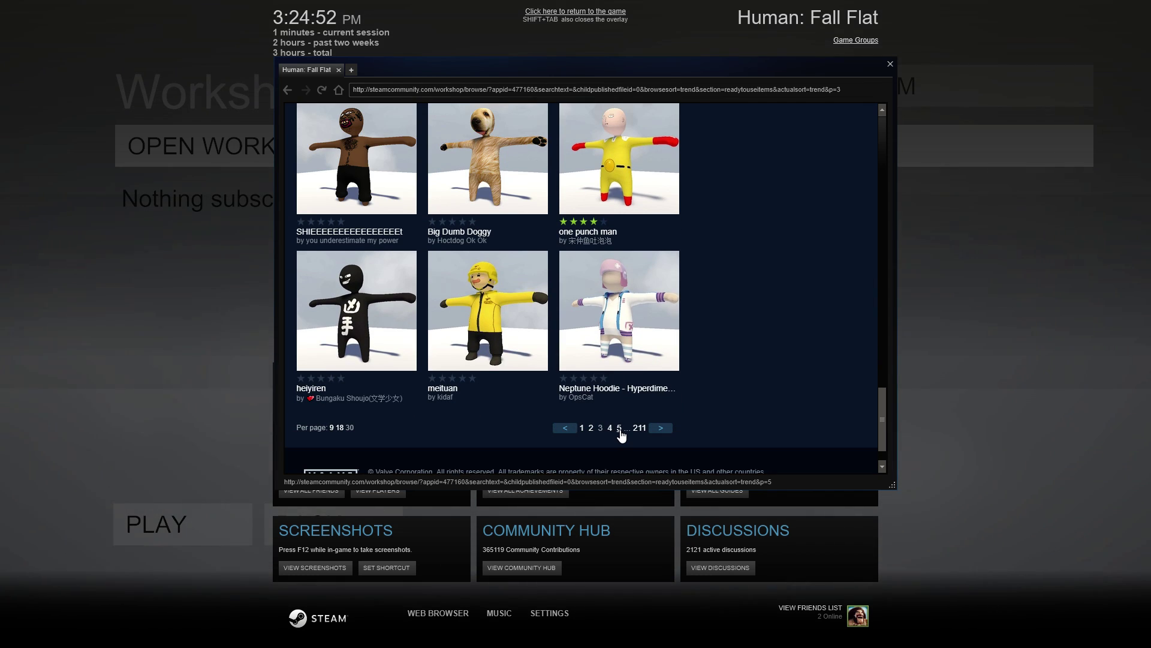
click(620, 428)
scroll(660, 400, down, 8)
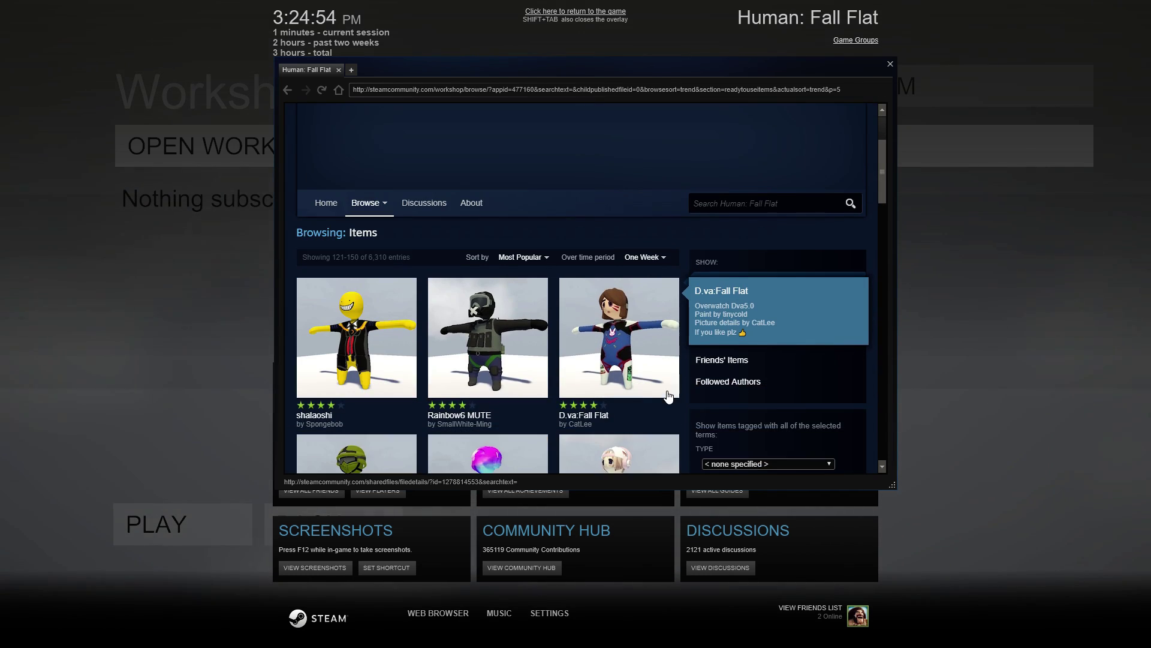
scroll(674, 399, down, 8)
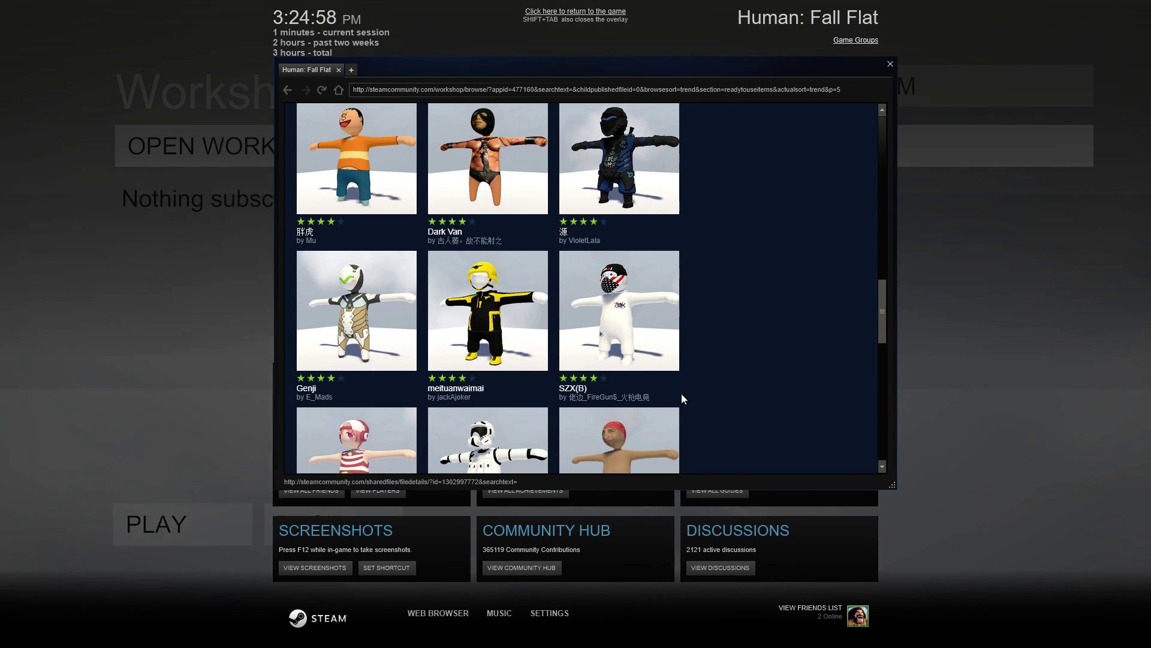
scroll(702, 360, down, 10)
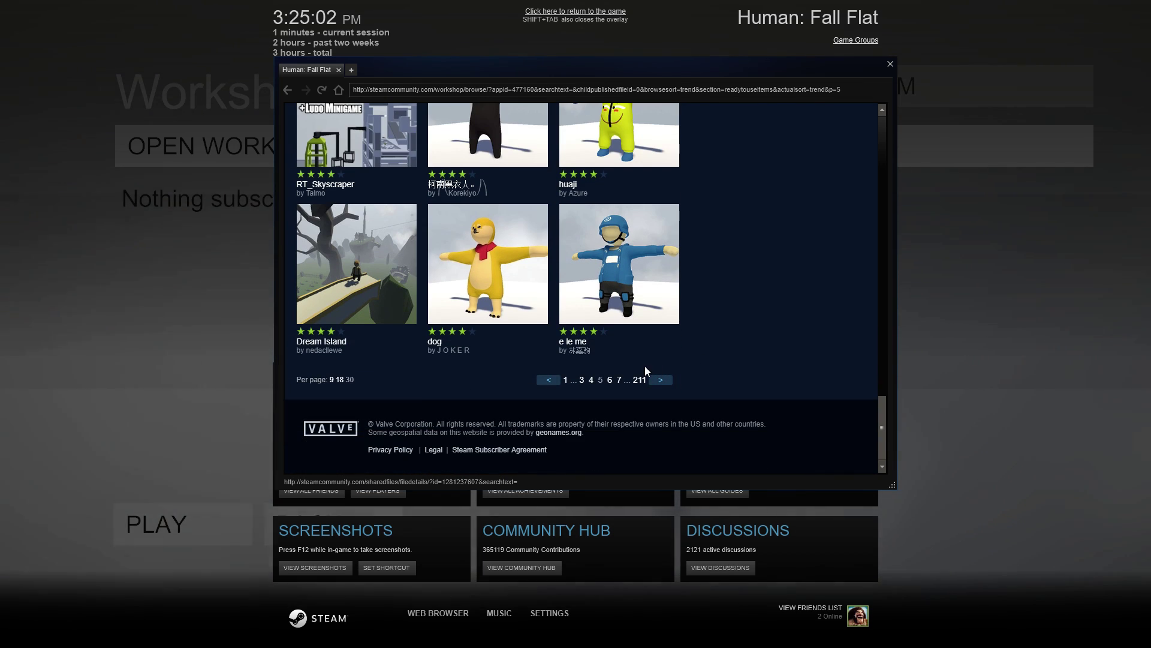
click(619, 380)
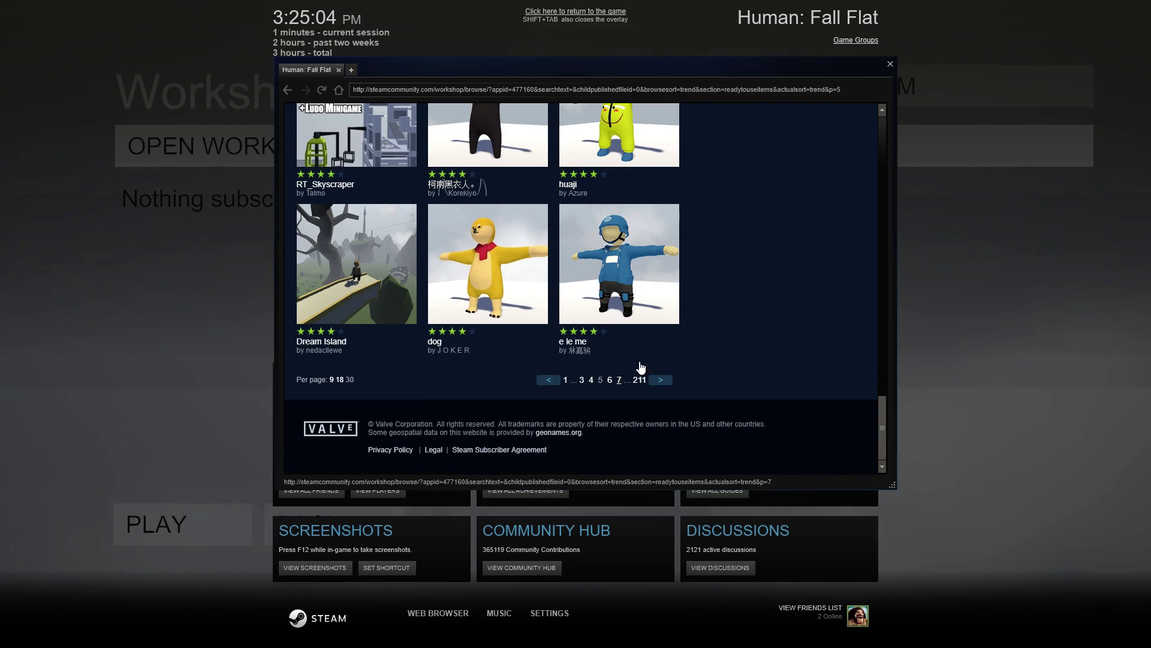
Step: Open the Evil Snowman item from the page 7 list
scroll(679, 338, down, 12)
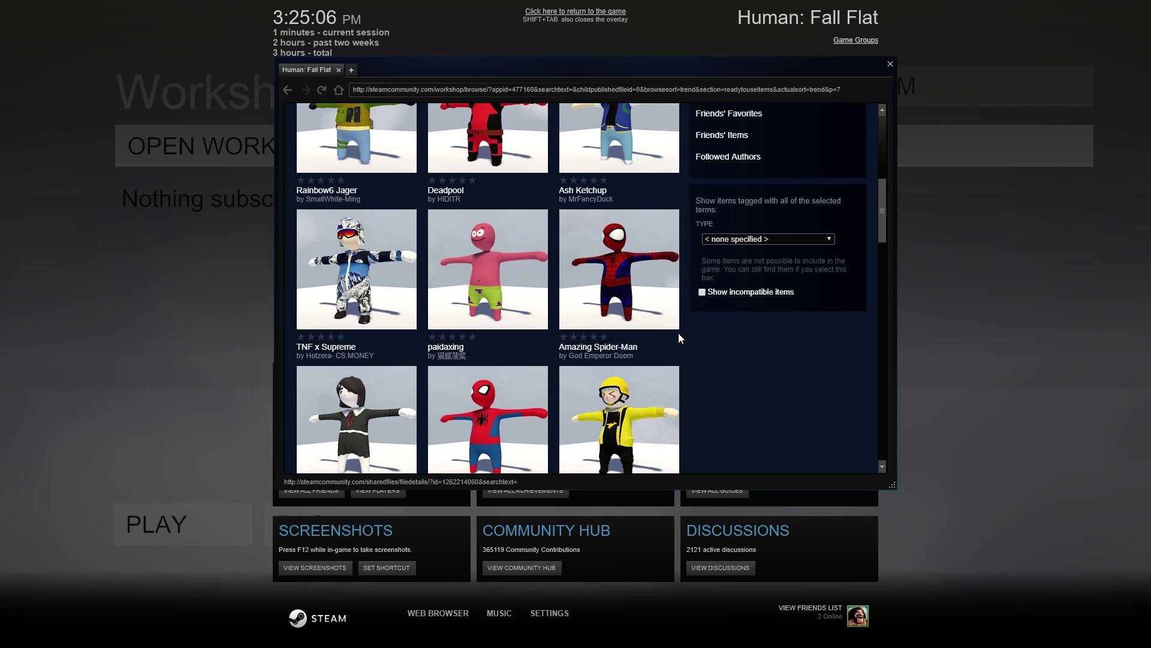
scroll(679, 339, down, 9)
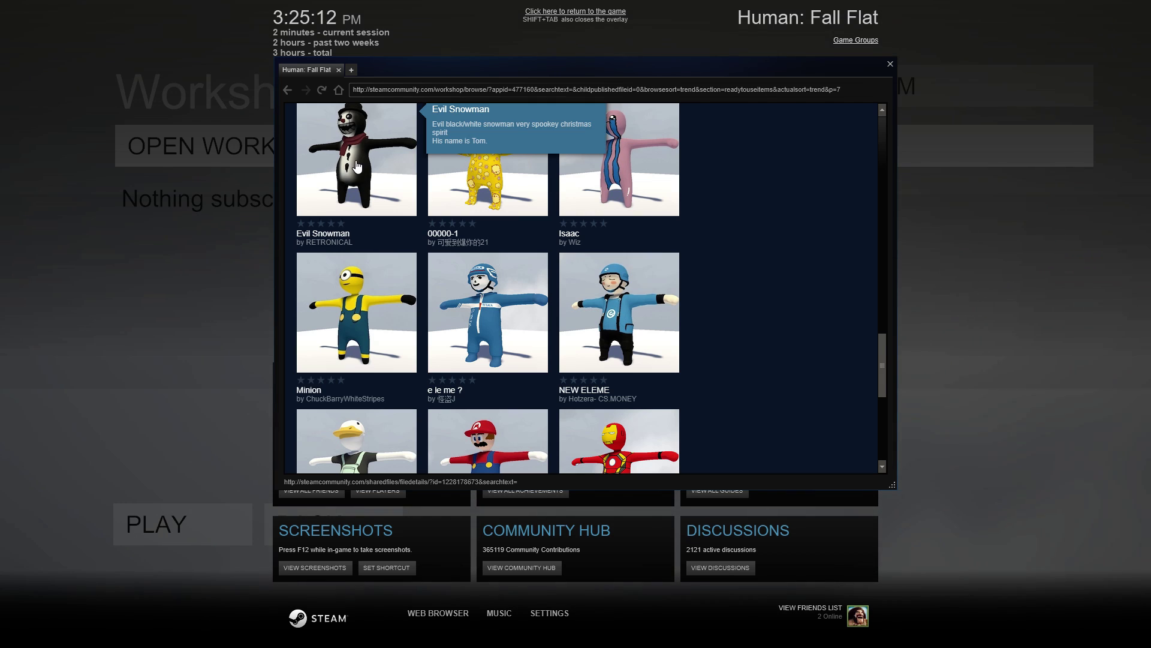
click(341, 171)
Step: Subscribe to Evil Snowman and close the overlay browser window
scroll(703, 304, down, 4)
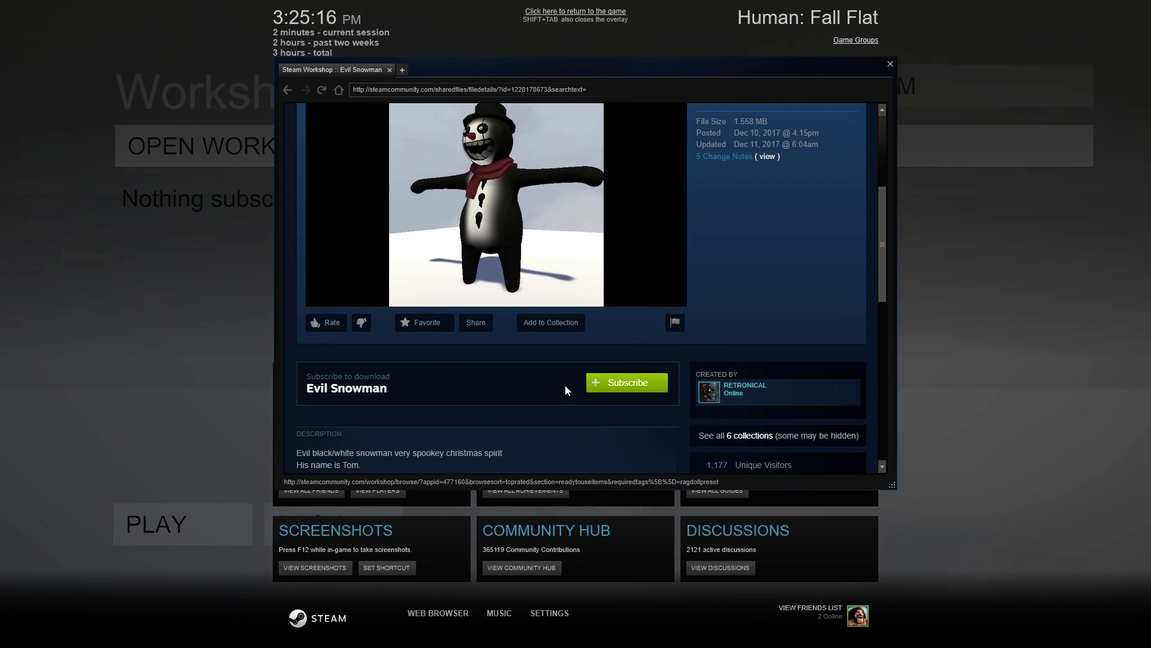
scroll(576, 382, down, 2)
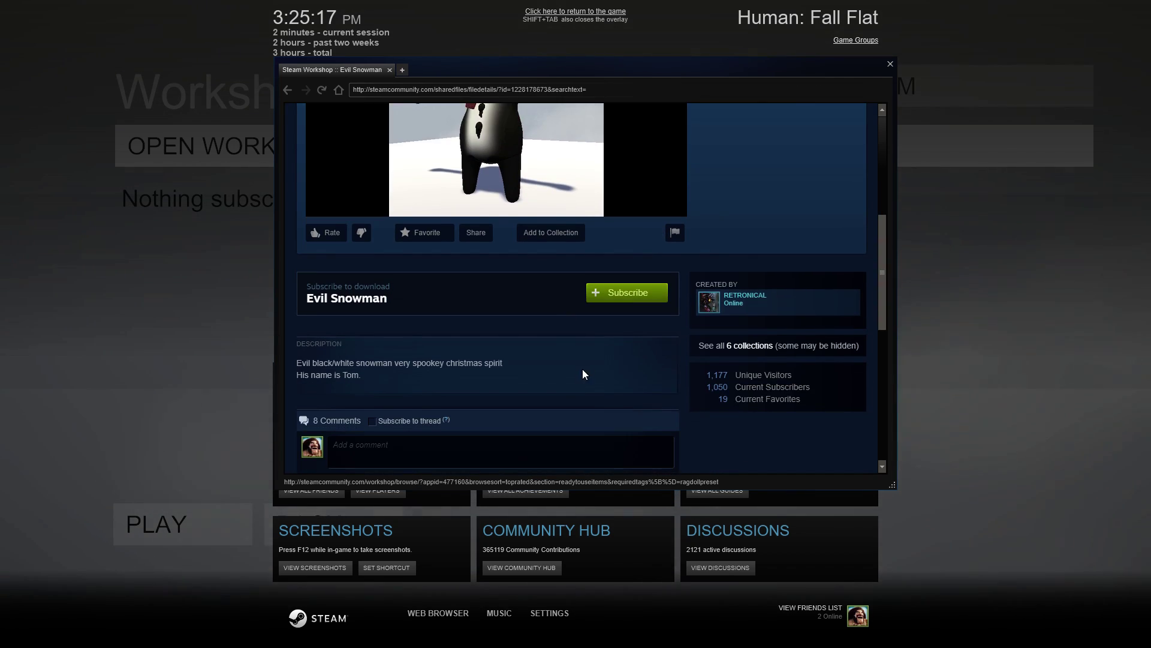
click(613, 294)
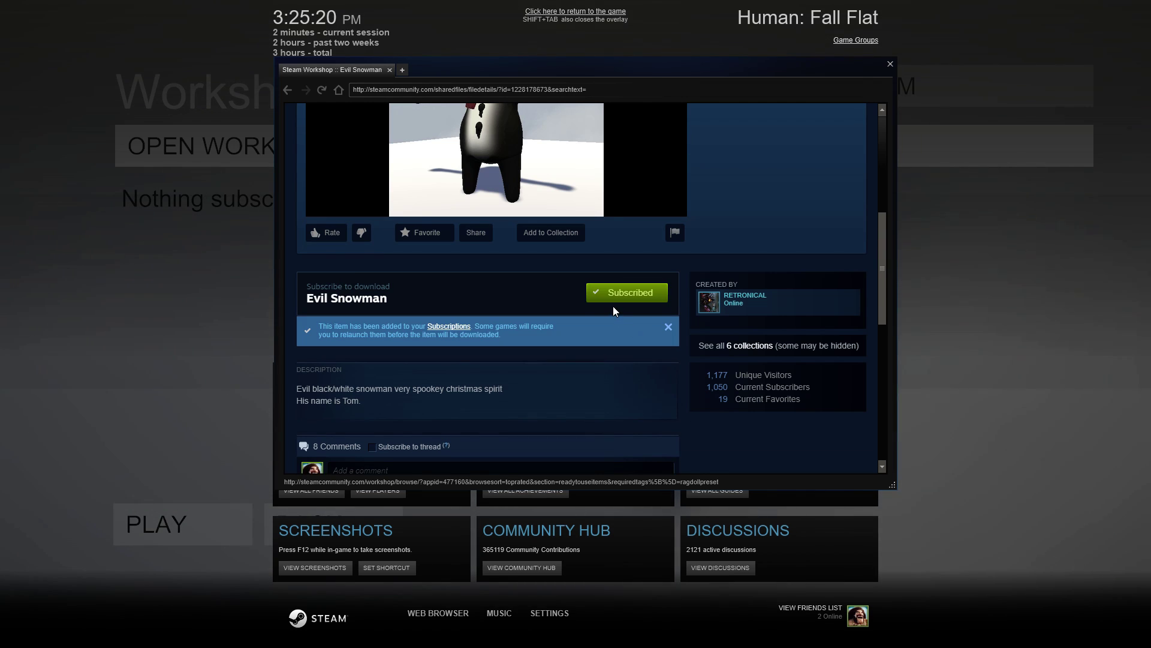
scroll(722, 238, up, 5)
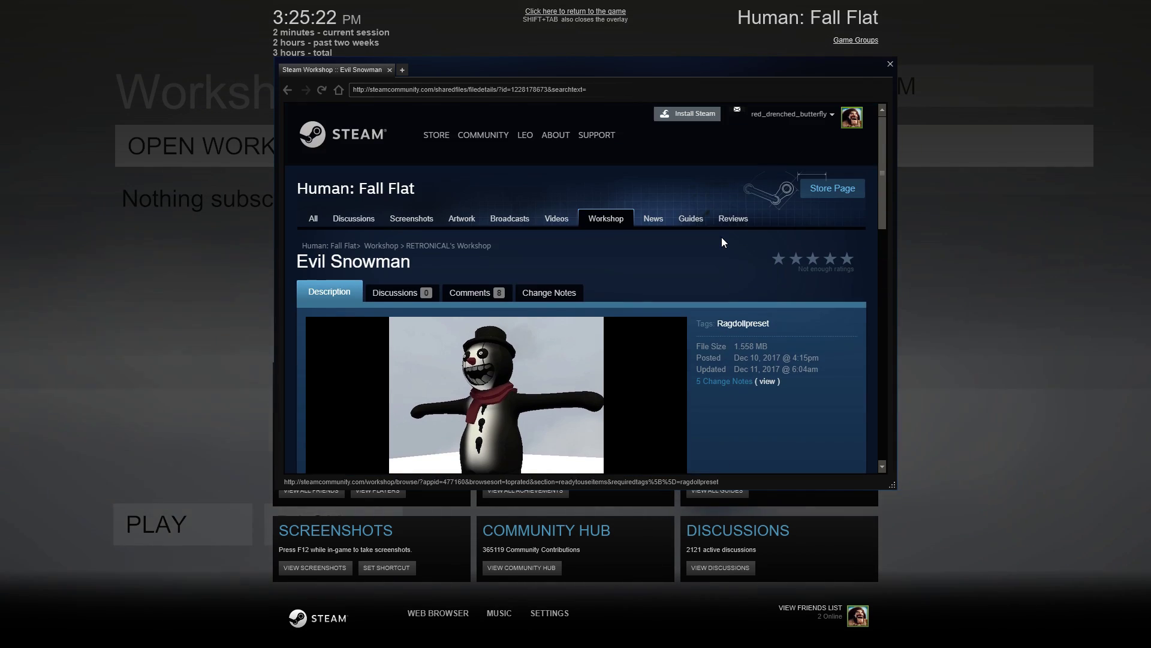
click(892, 64)
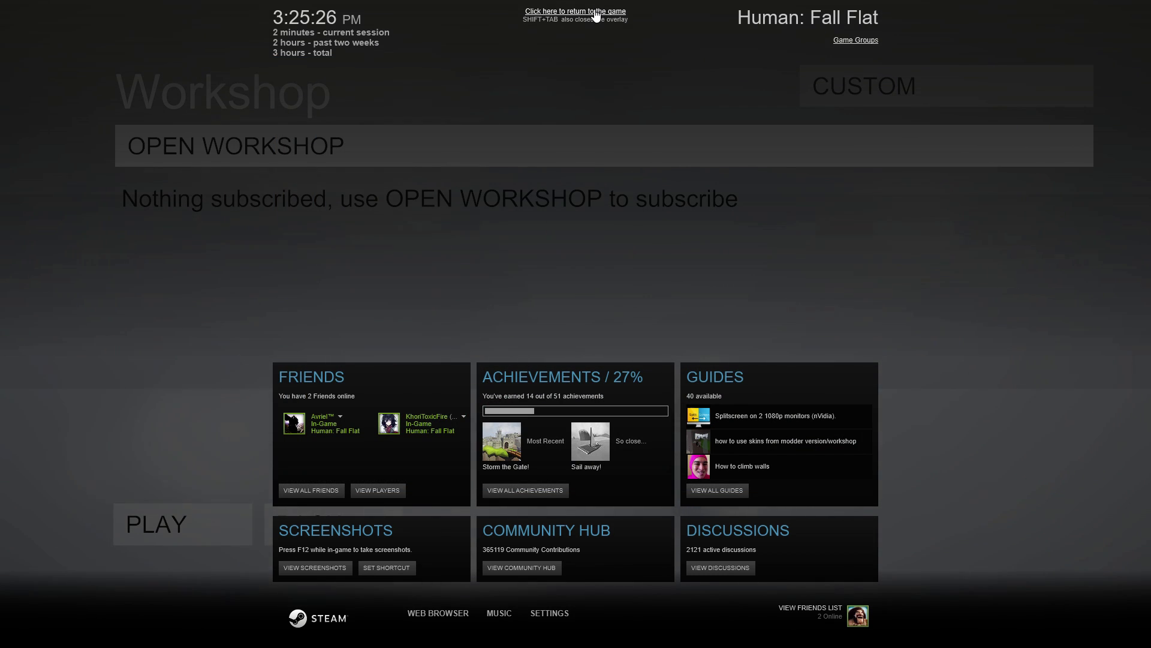
Step: Return to the game and view the Save Preset and Load Preset lists under Customize
click(595, 13)
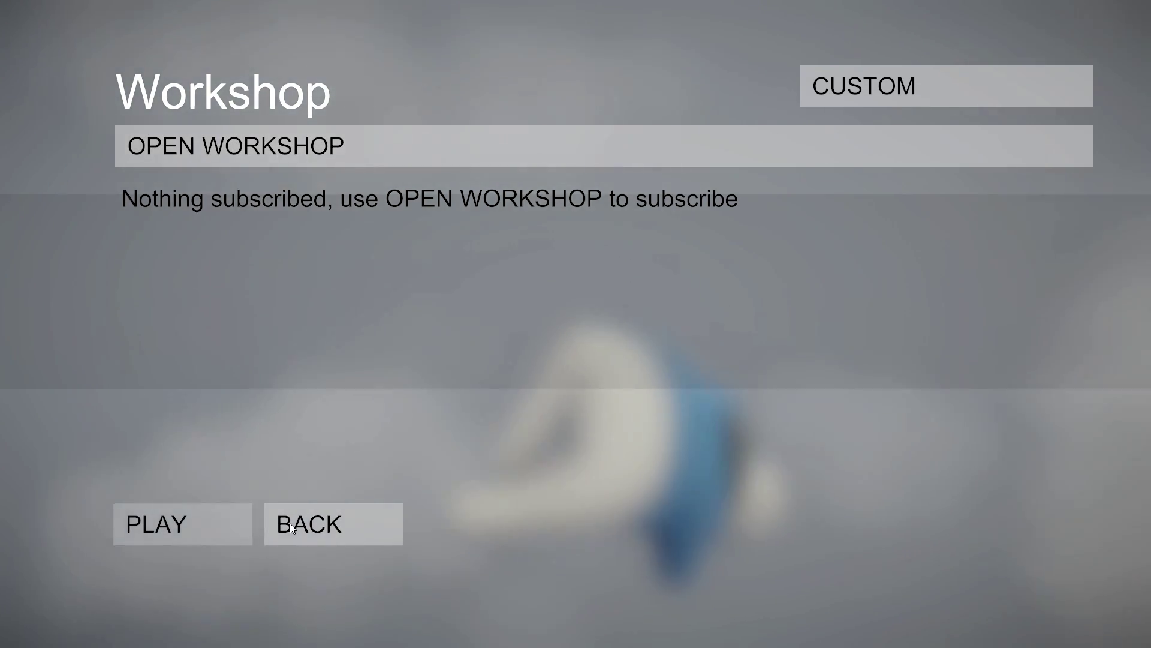
click(290, 523)
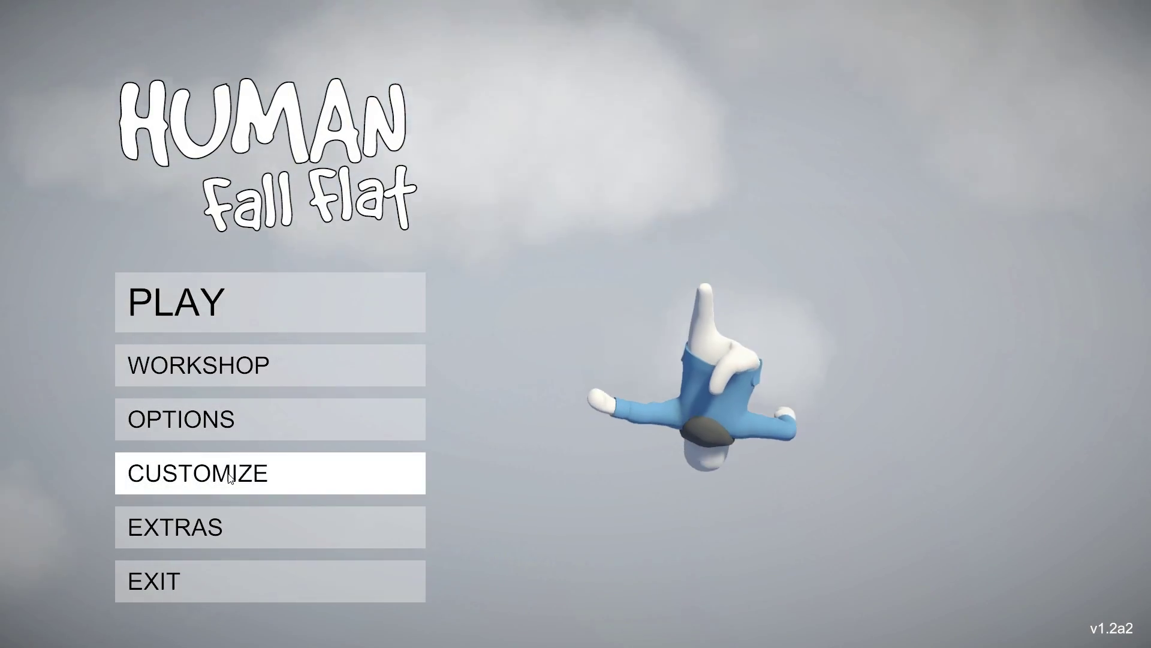
click(228, 473)
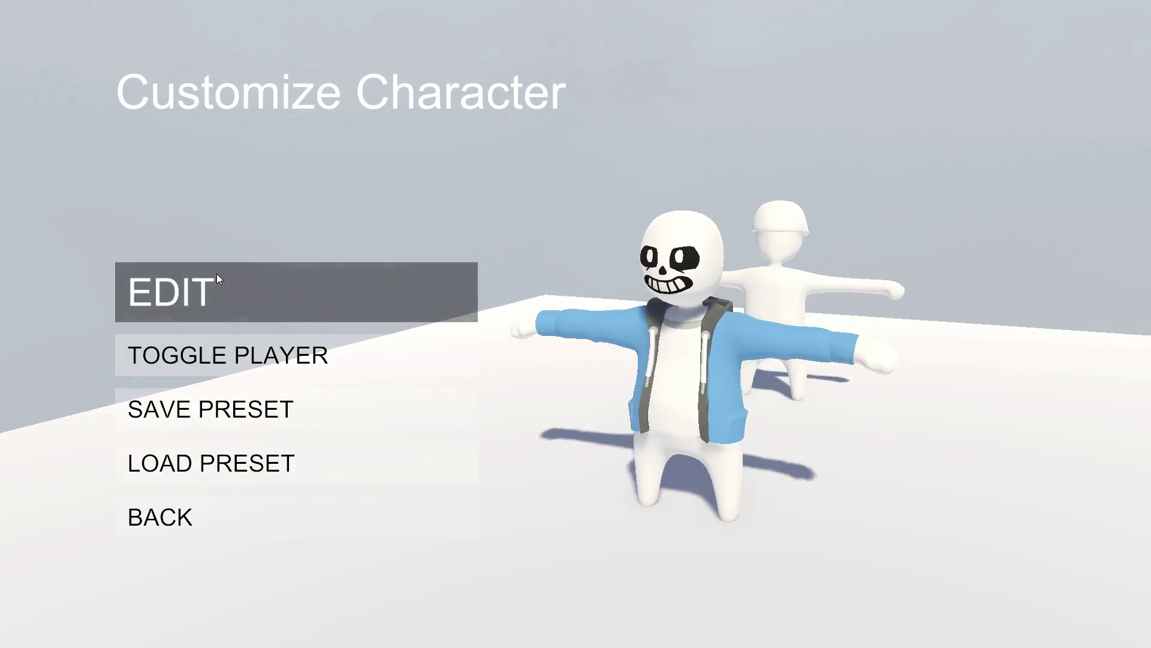
click(250, 406)
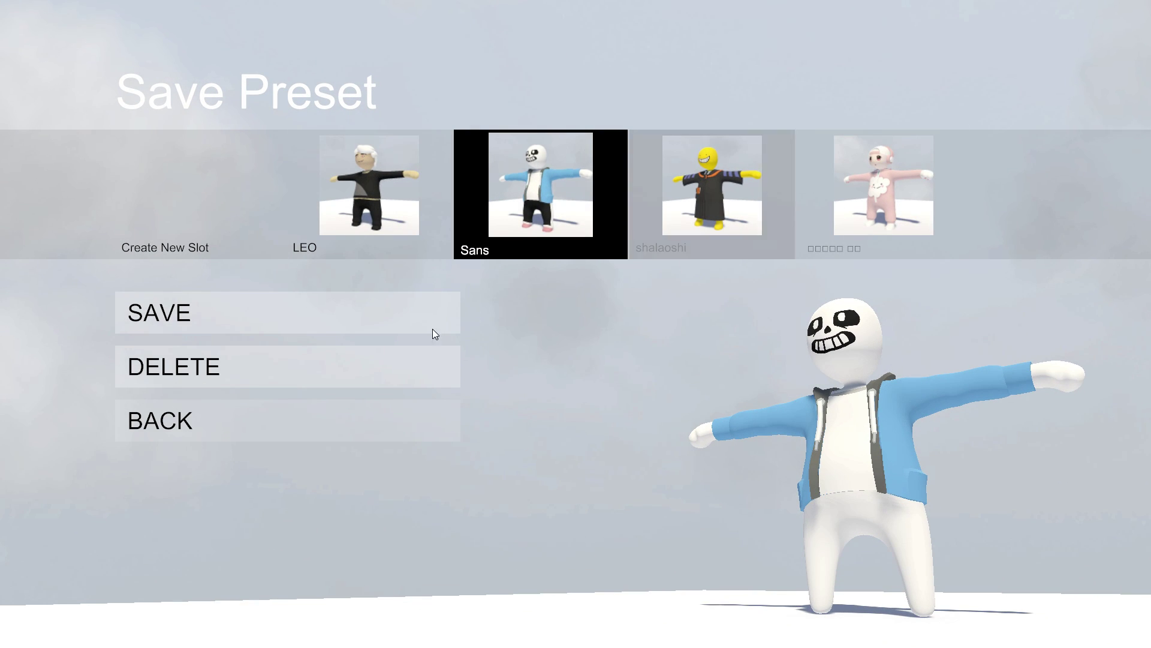
click(173, 424)
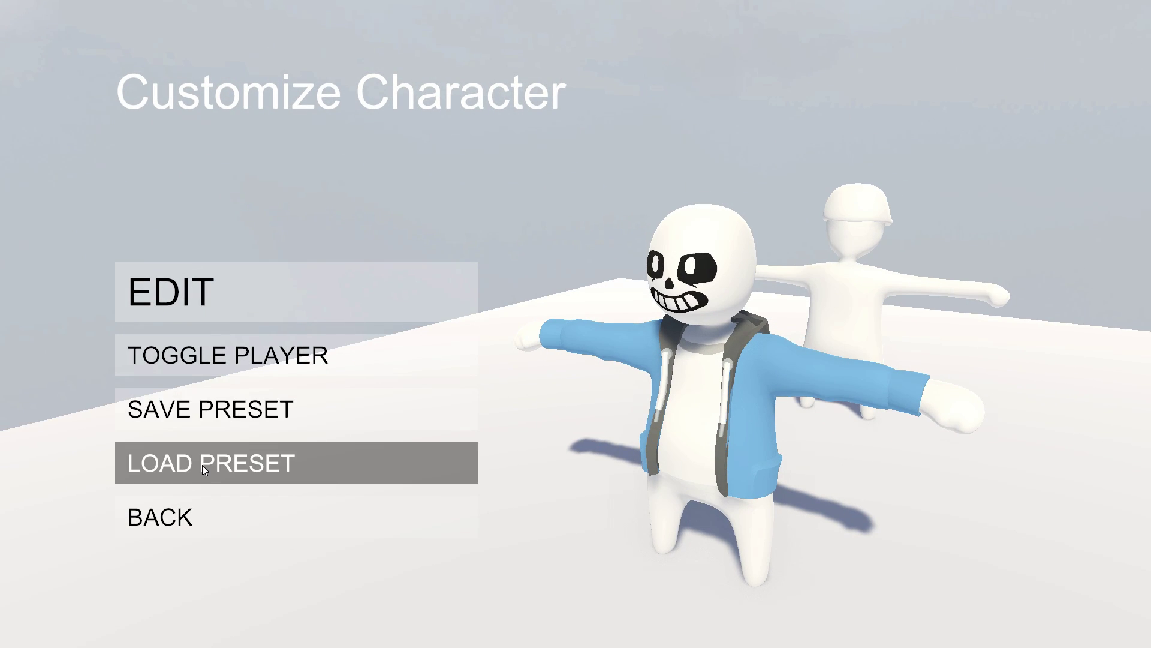
click(203, 465)
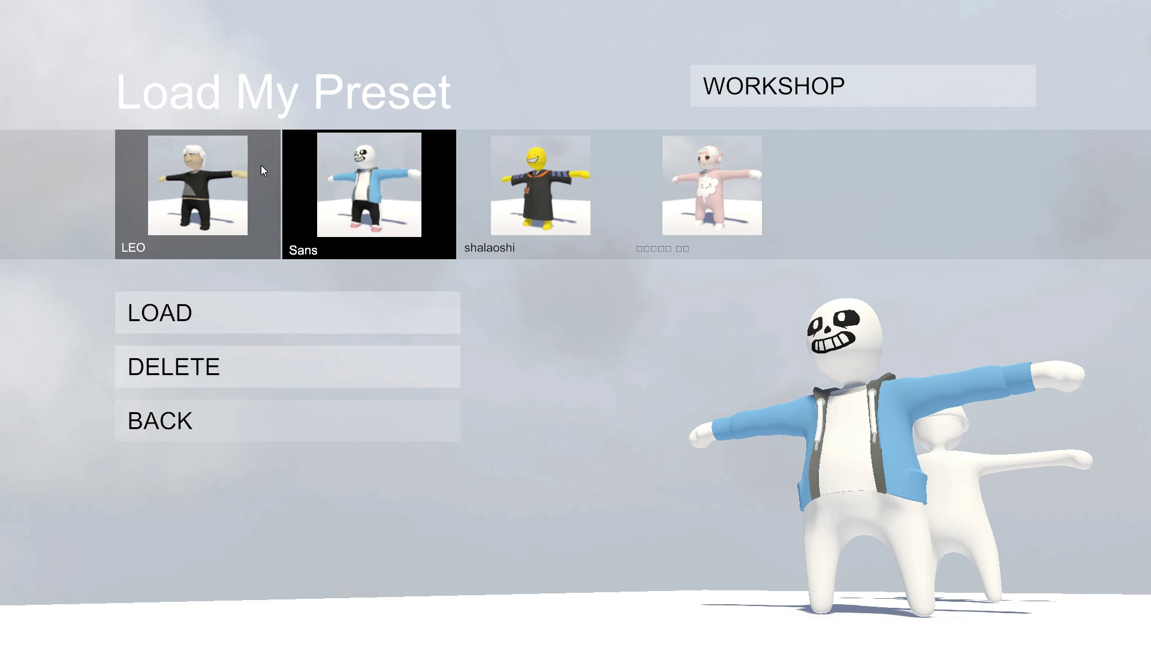
click(258, 416)
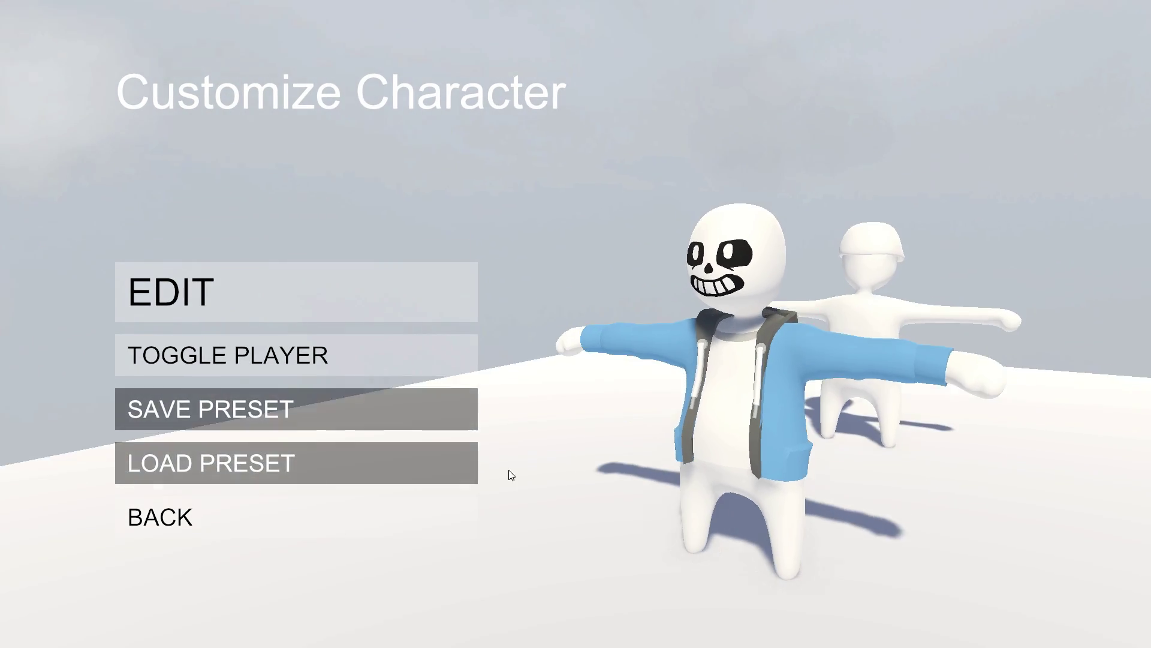
Step: Go back to the main menu and quit the game with Exit > Quit
click(124, 516)
click(183, 573)
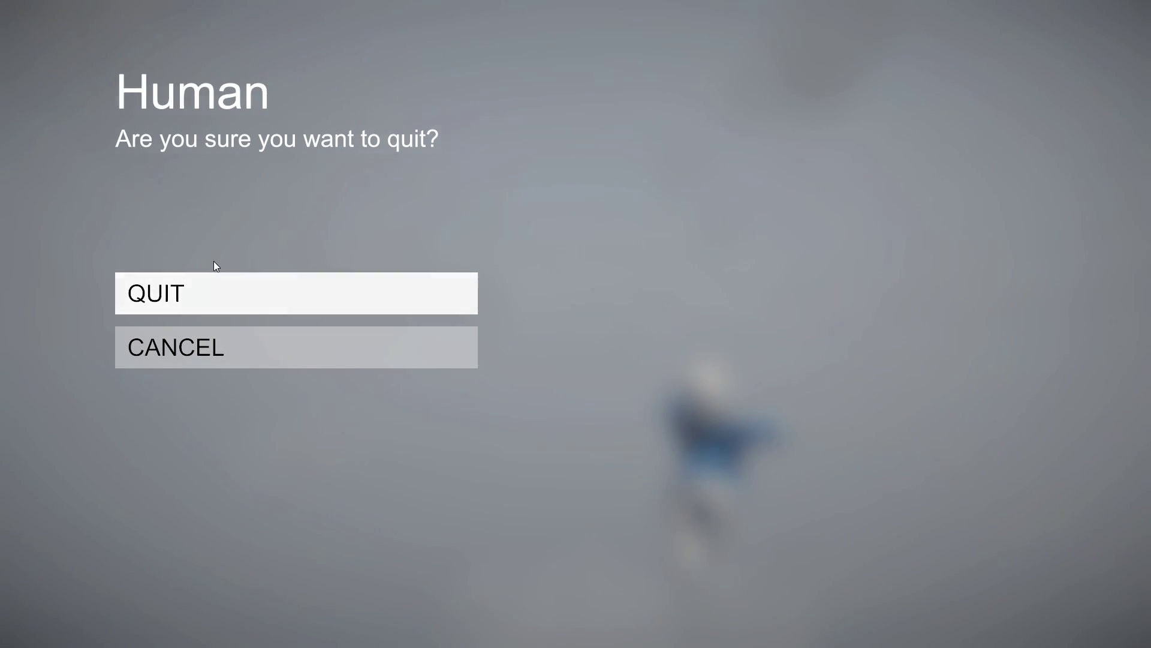
click(221, 283)
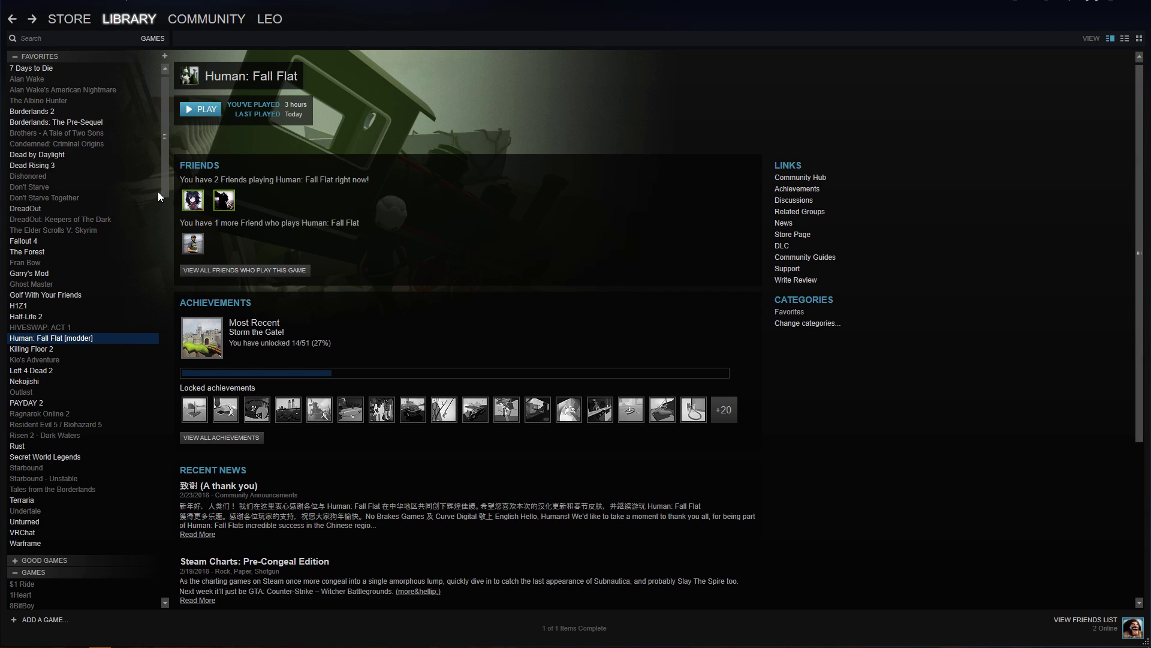
Step: Relaunch Human: Fall Flat with PLAY in the Steam library
click(204, 109)
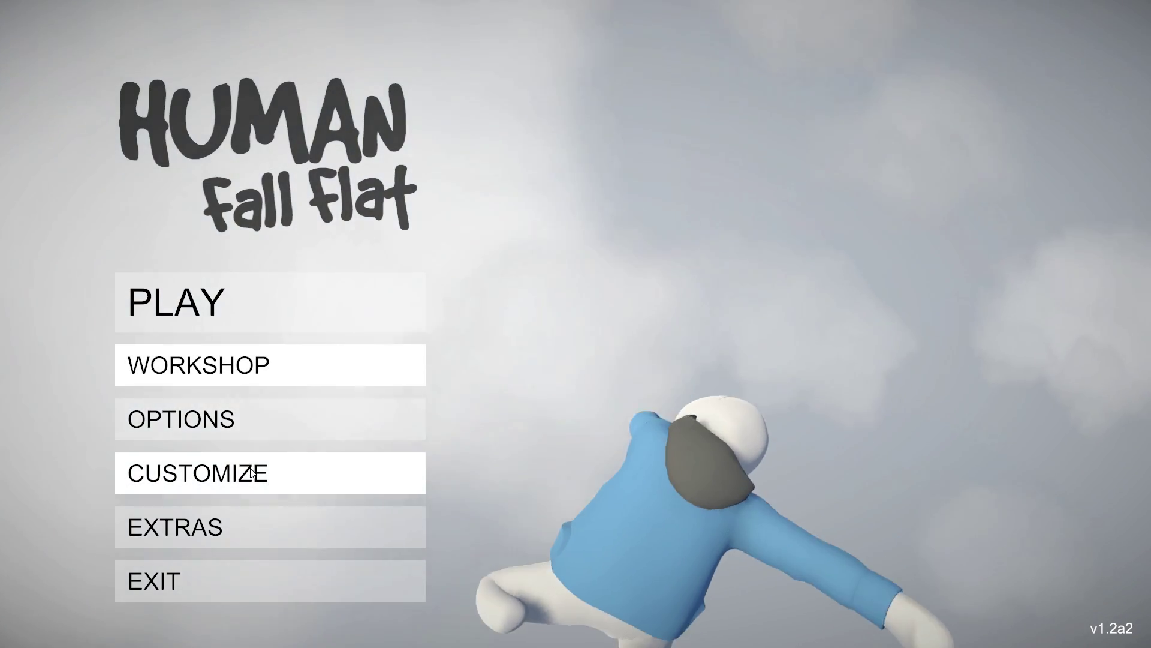
Step: Browse Customize's Save Preset and Edit screens, toggle the front player, then return to the main menu
click(252, 473)
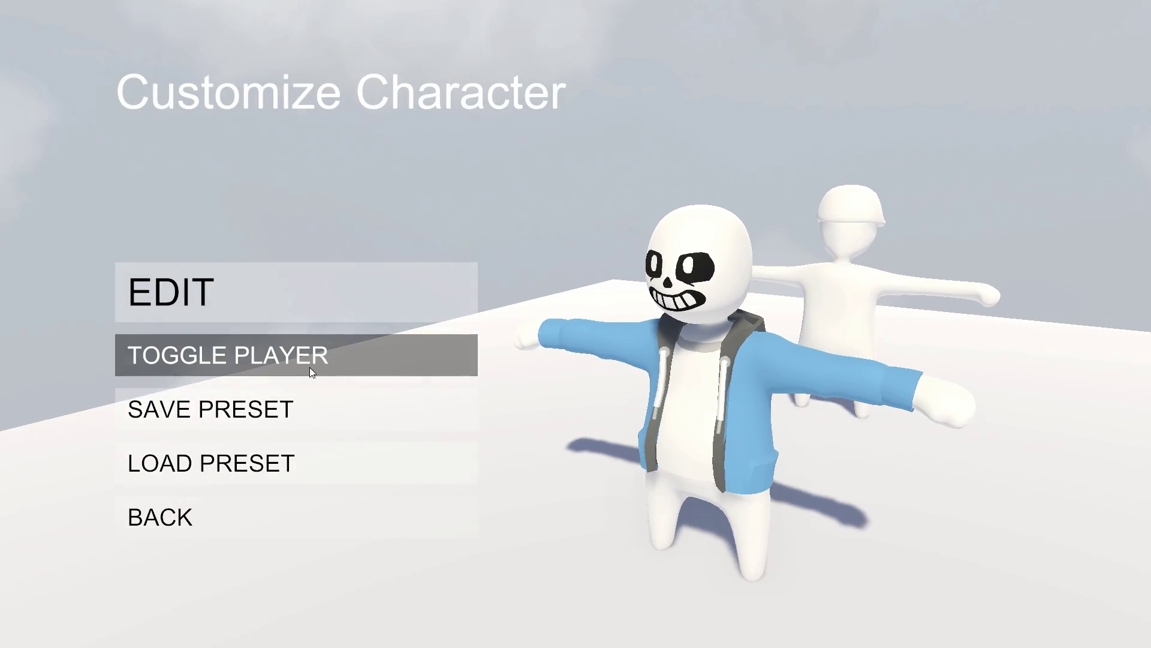
click(257, 408)
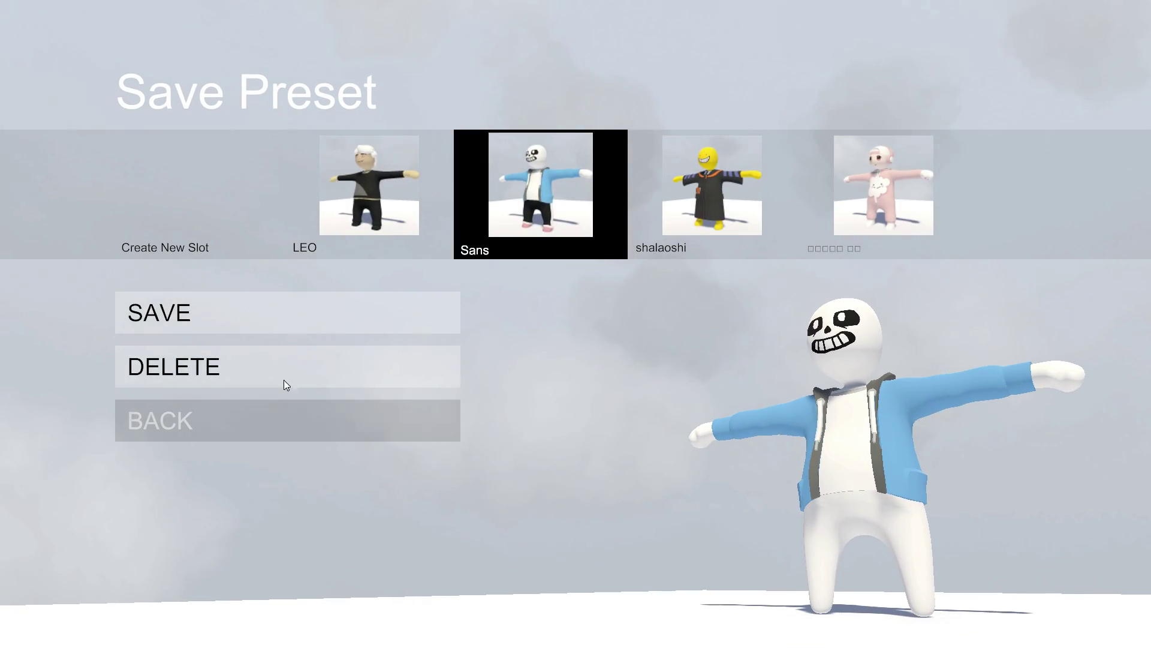
click(264, 423)
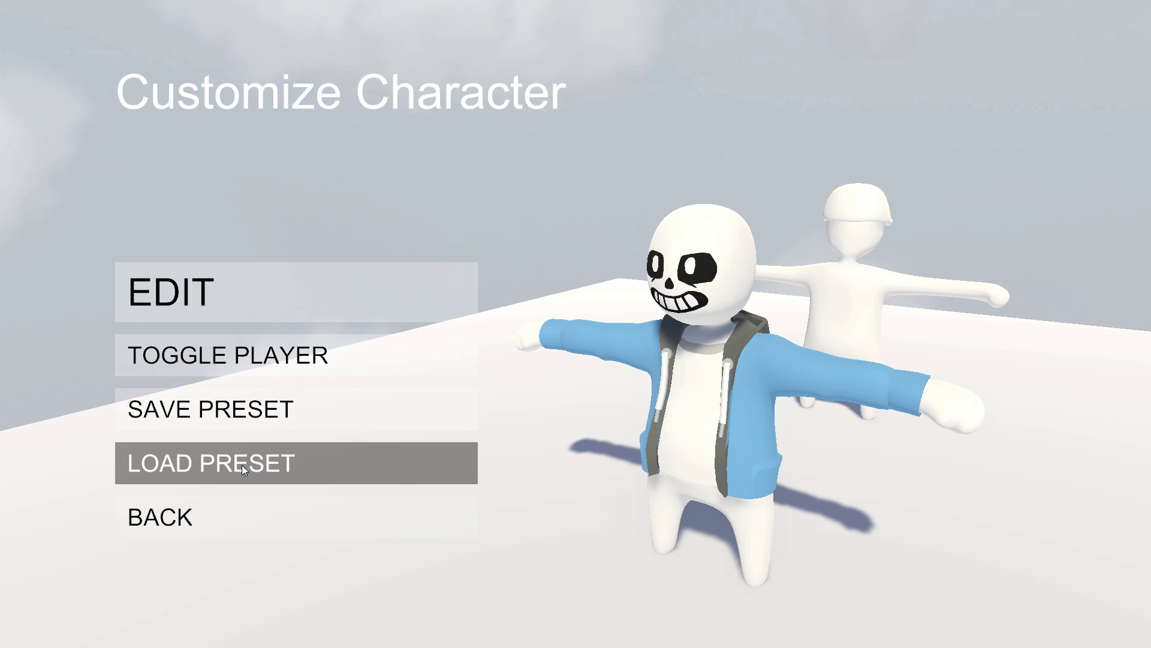
click(369, 294)
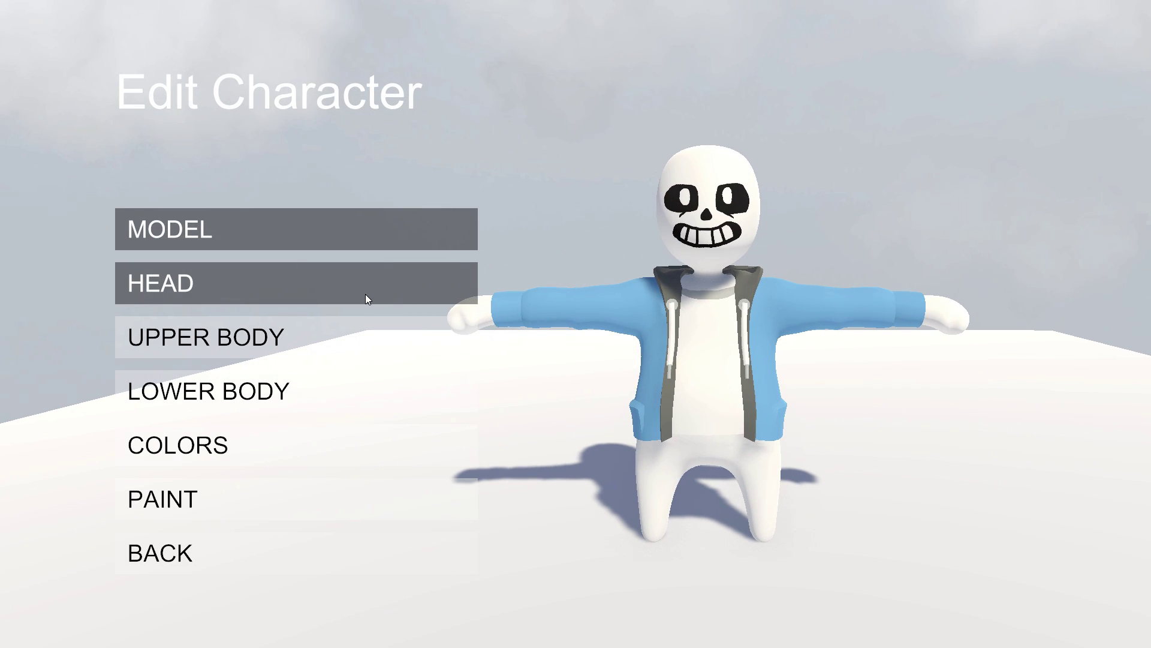
click(200, 556)
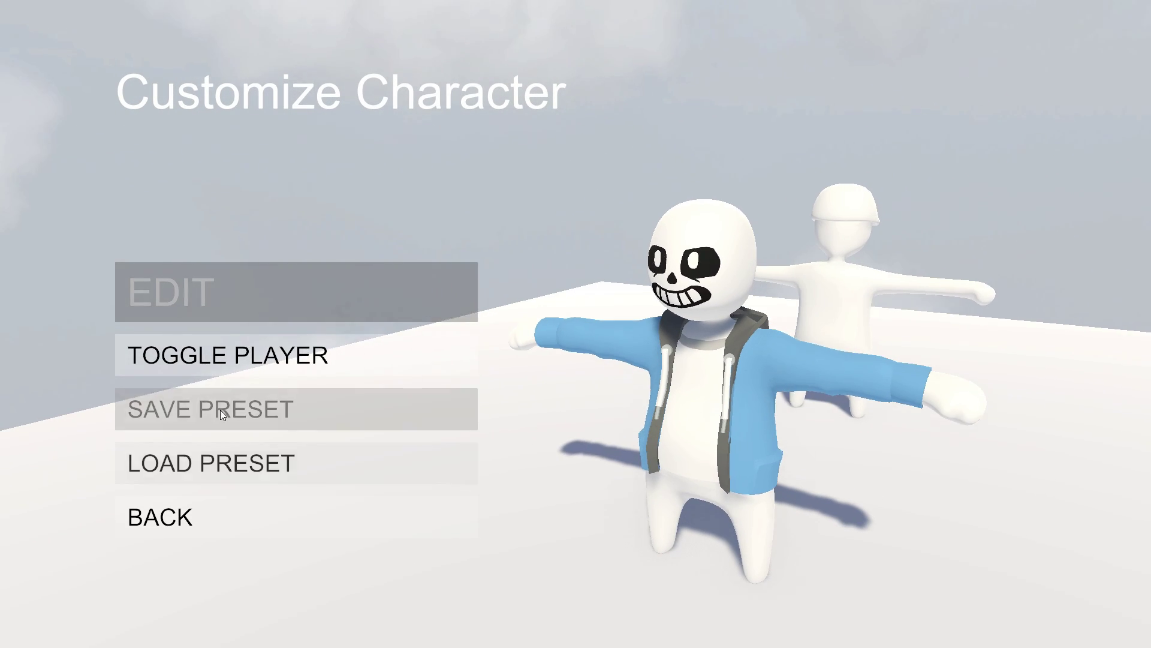
click(224, 358)
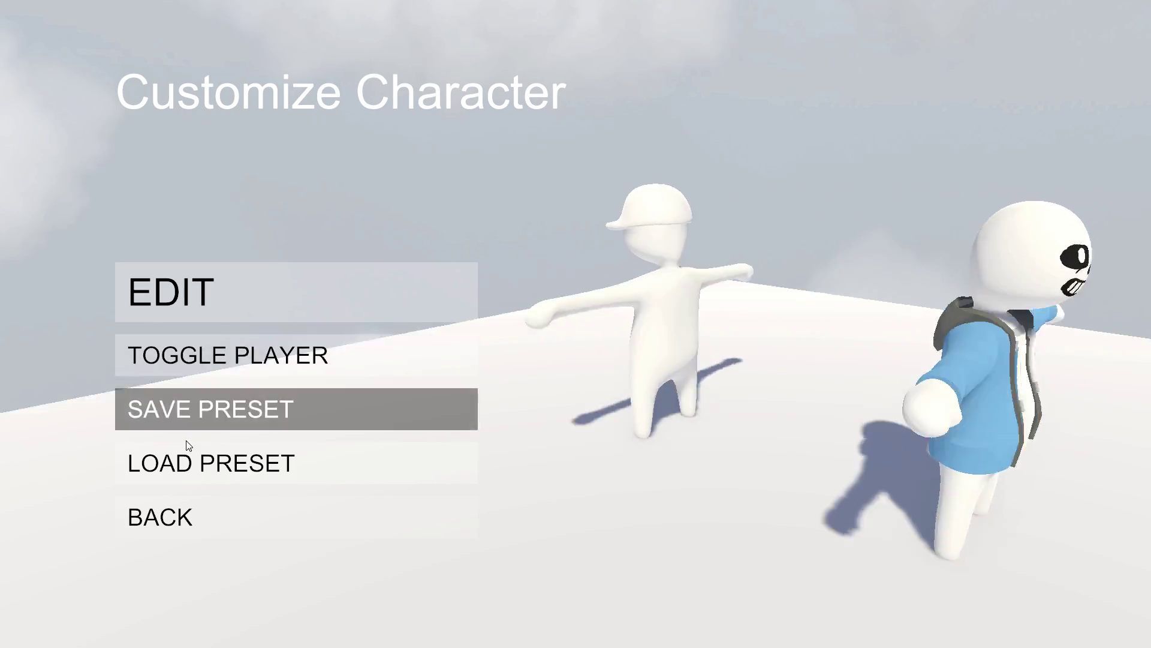
click(177, 507)
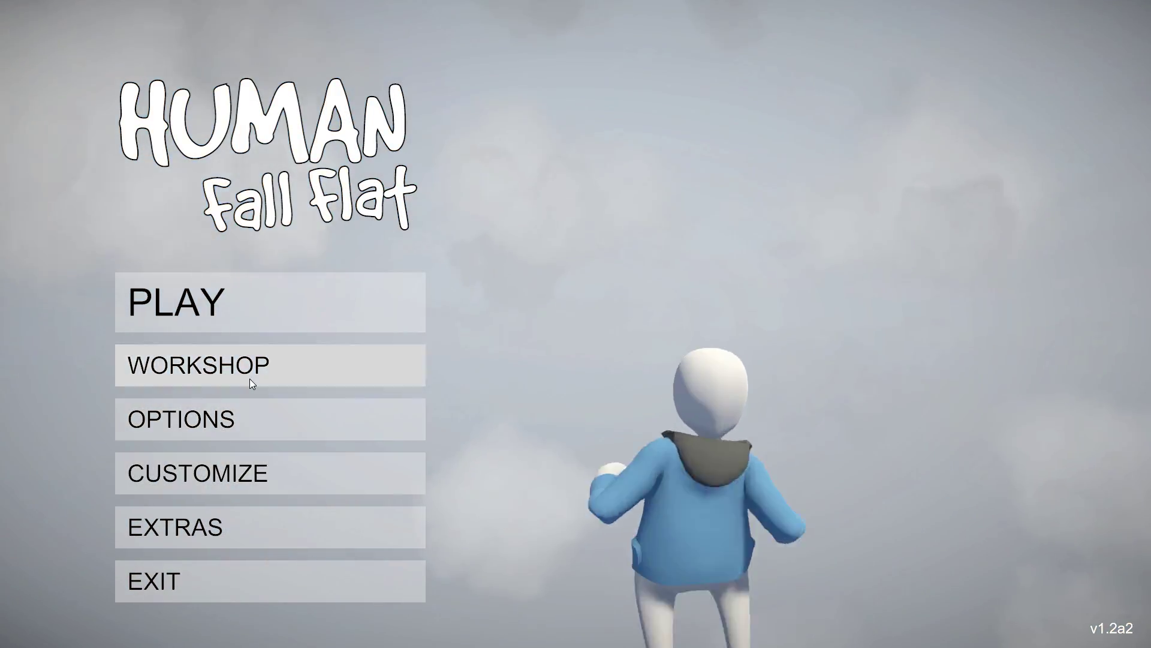
Step: Peek at Workshop, then reopen Customize to view the Save and Load Preset lists
click(250, 379)
click(270, 518)
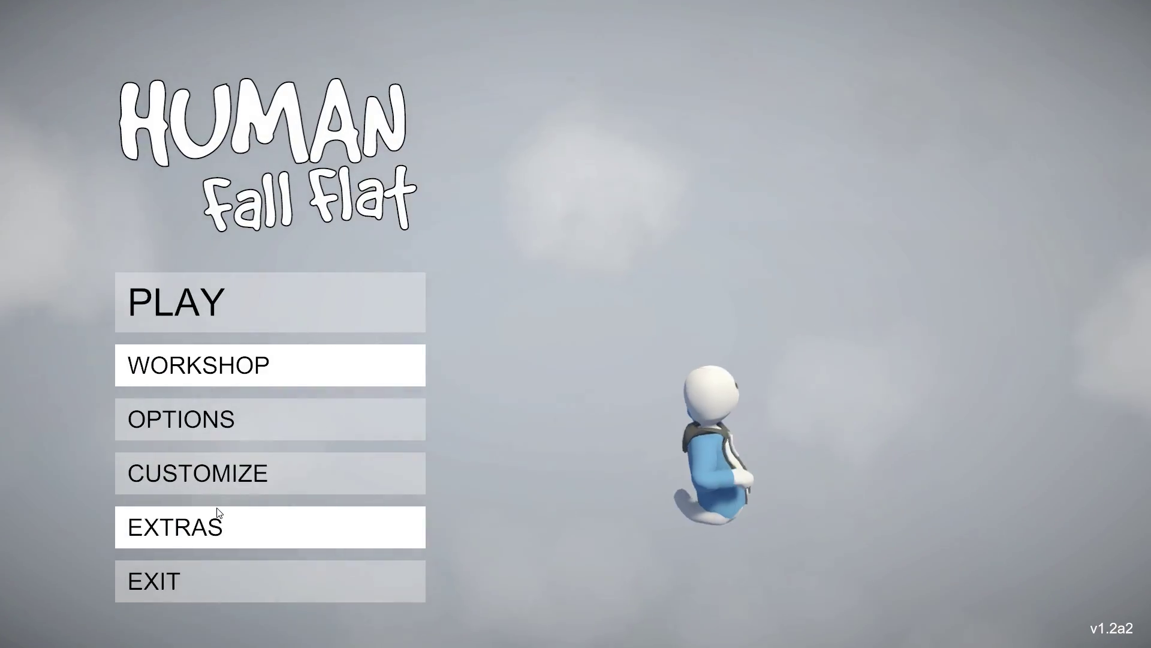
click(234, 474)
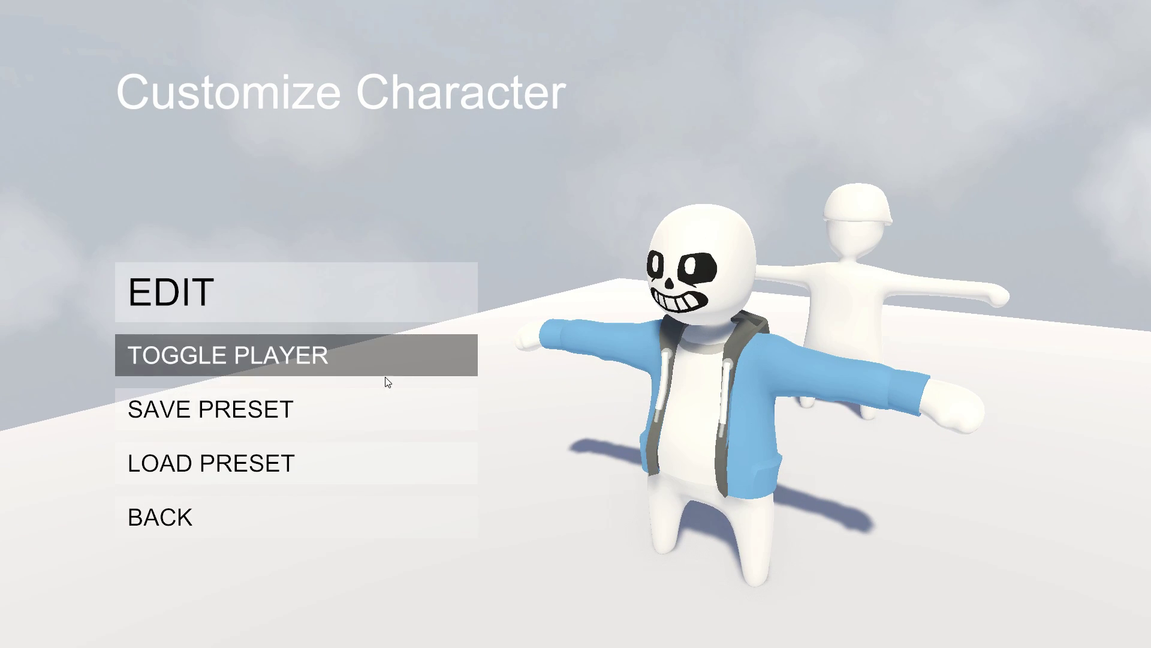
click(332, 416)
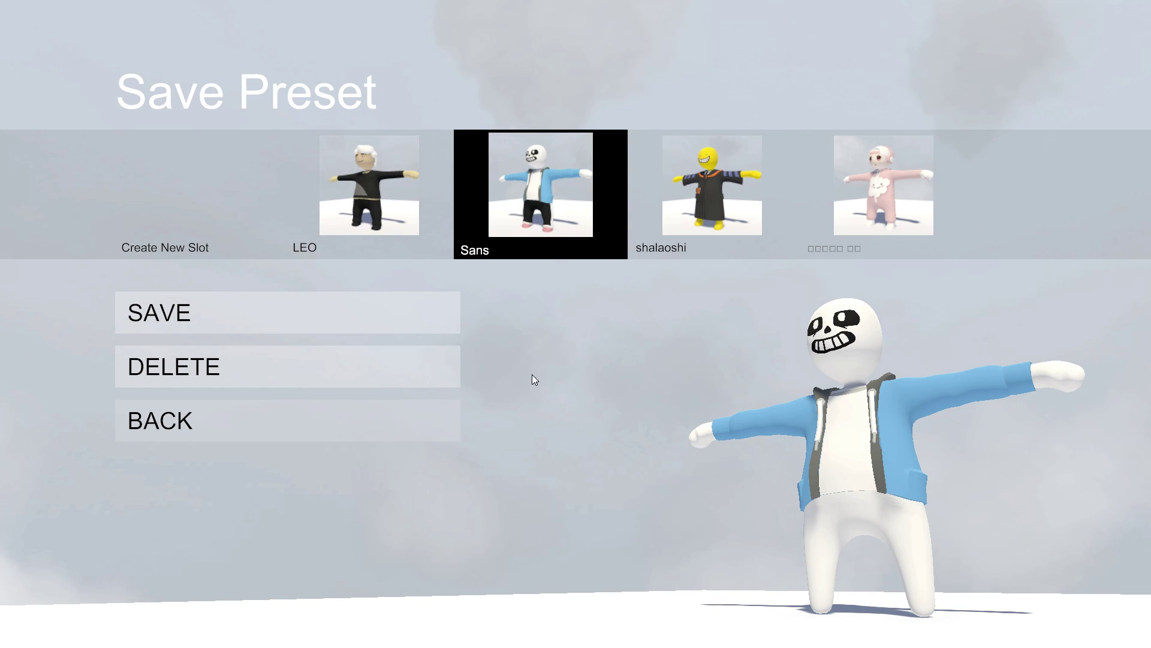
click(363, 432)
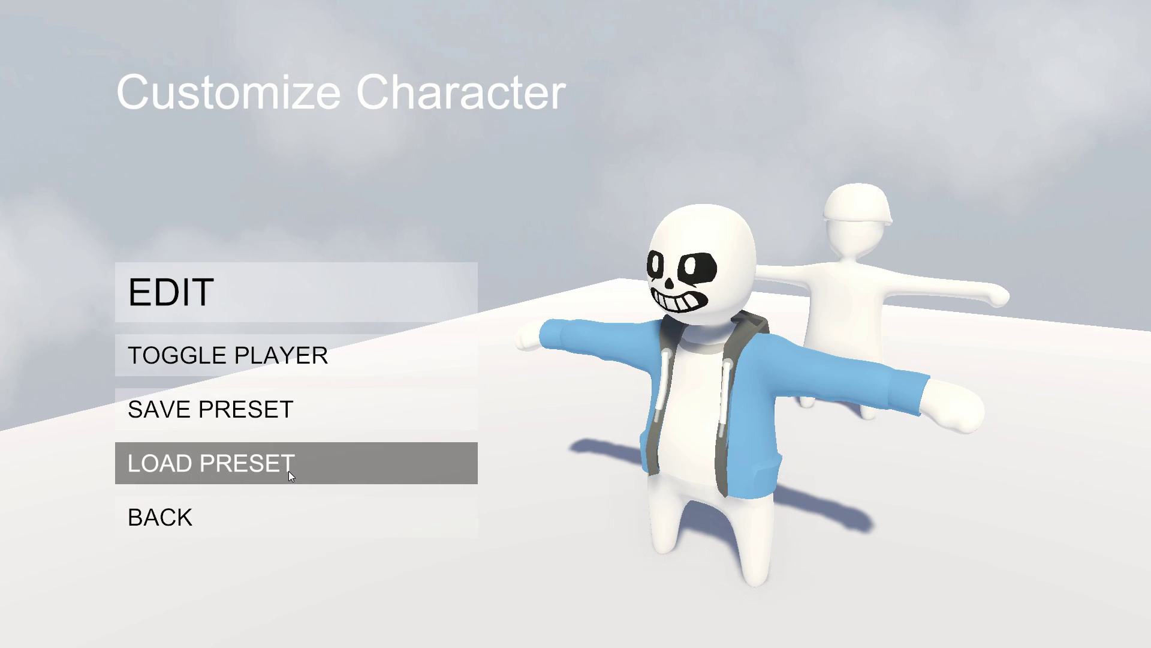
click(289, 469)
click(300, 409)
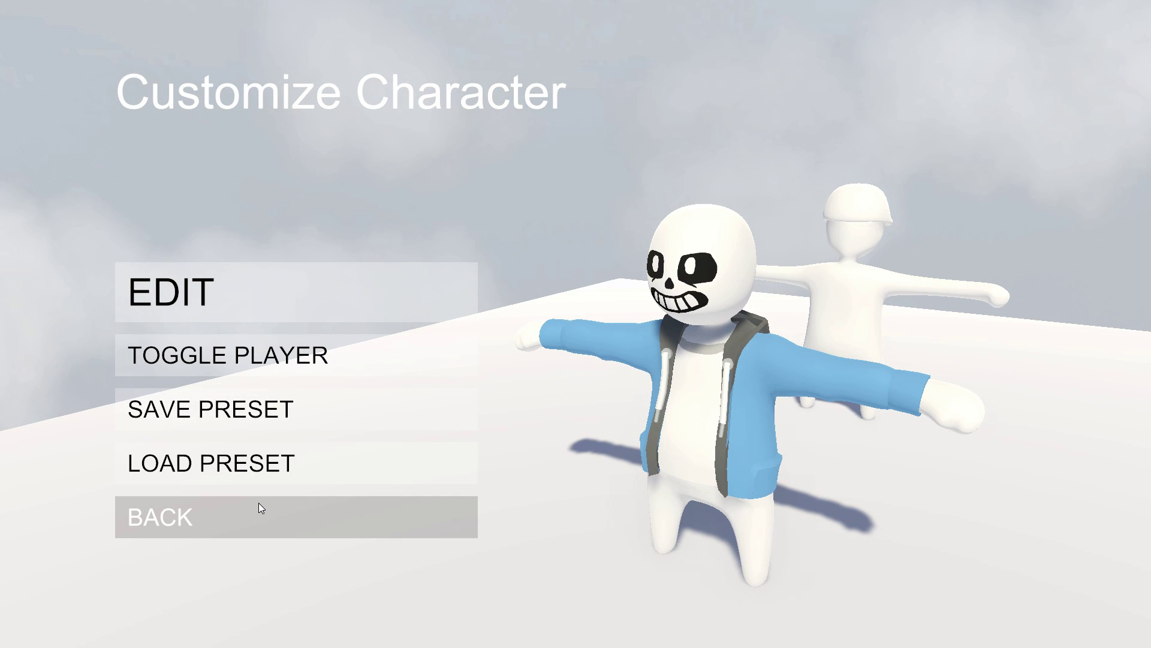
Step: Swap the front player twice, view Edit > Model, and back out to the main menu
click(297, 348)
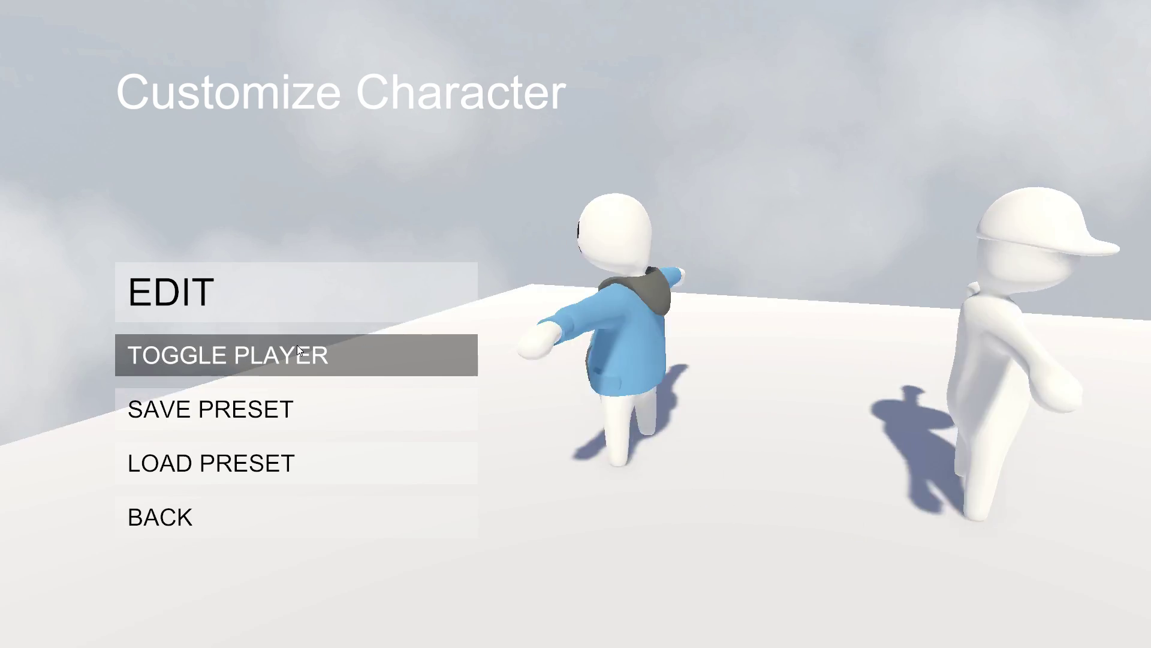
click(297, 351)
click(266, 294)
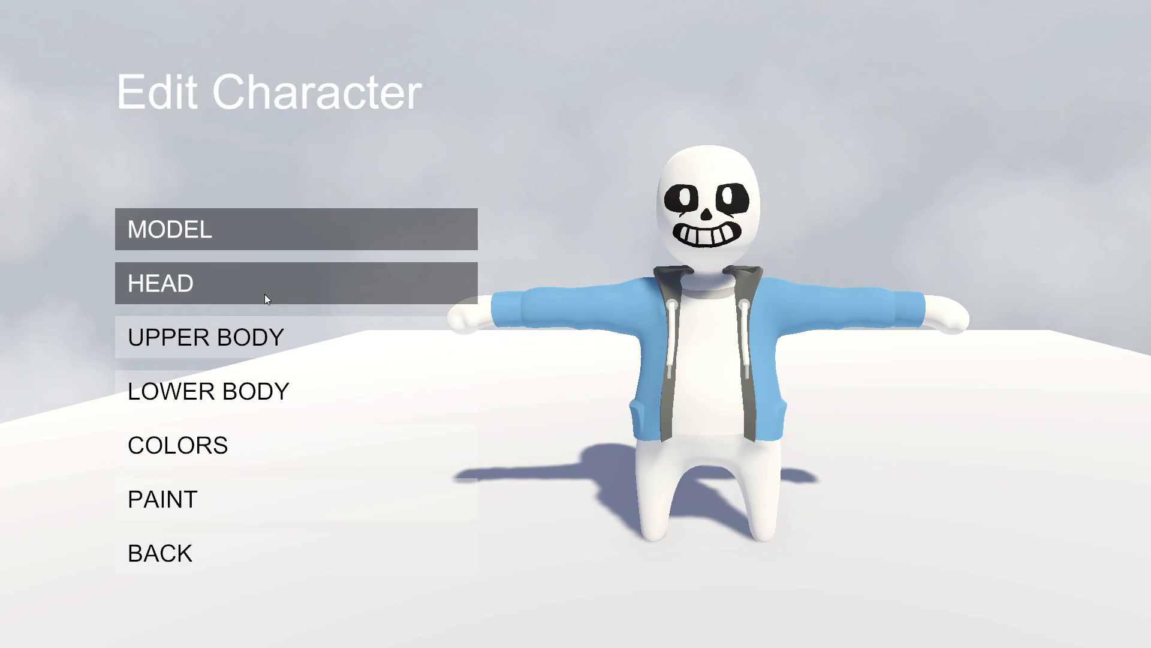
click(262, 232)
click(274, 362)
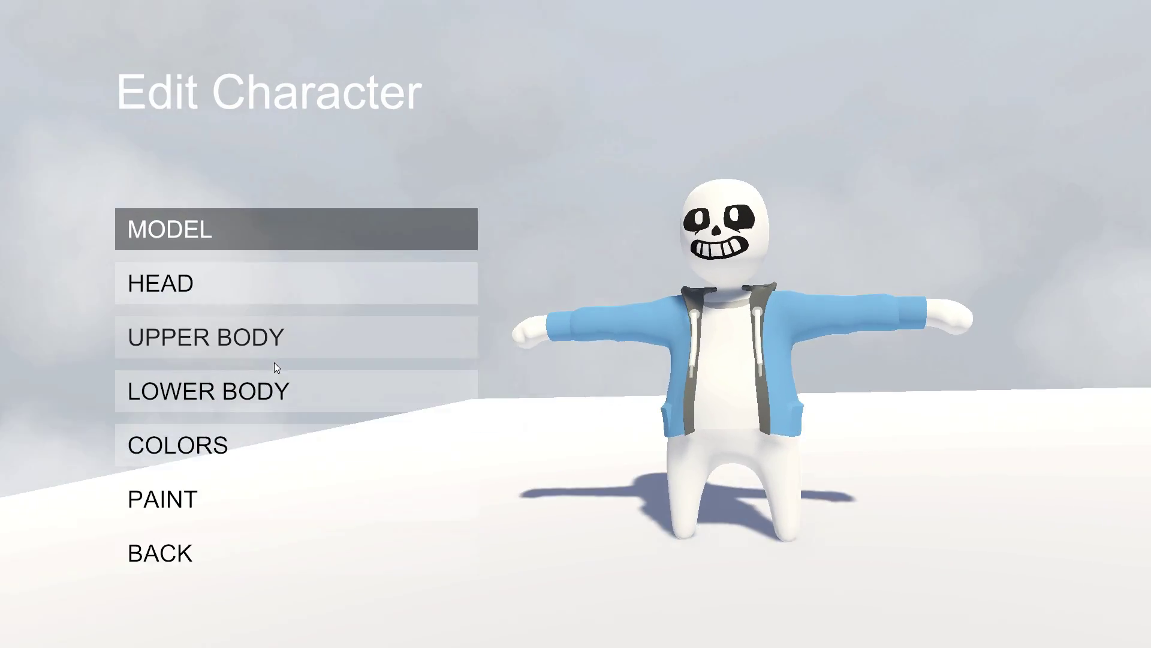
click(203, 552)
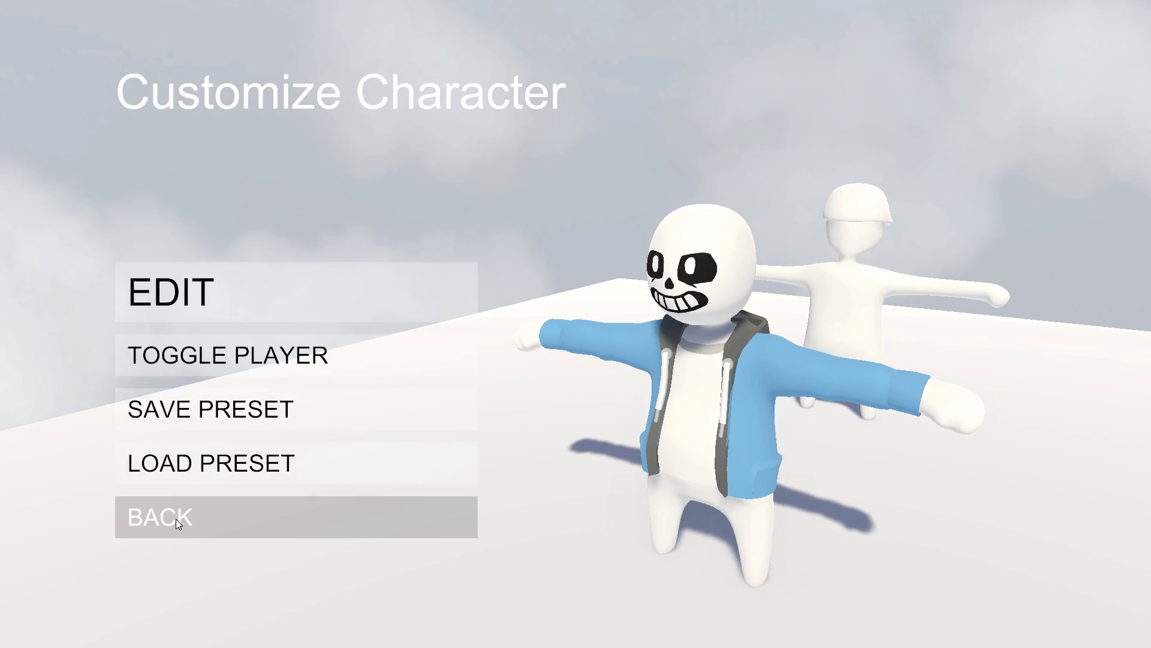
click(175, 520)
Step: Open the Human: Fall Flat Steam Workshop page and remove the Level type filter
click(220, 360)
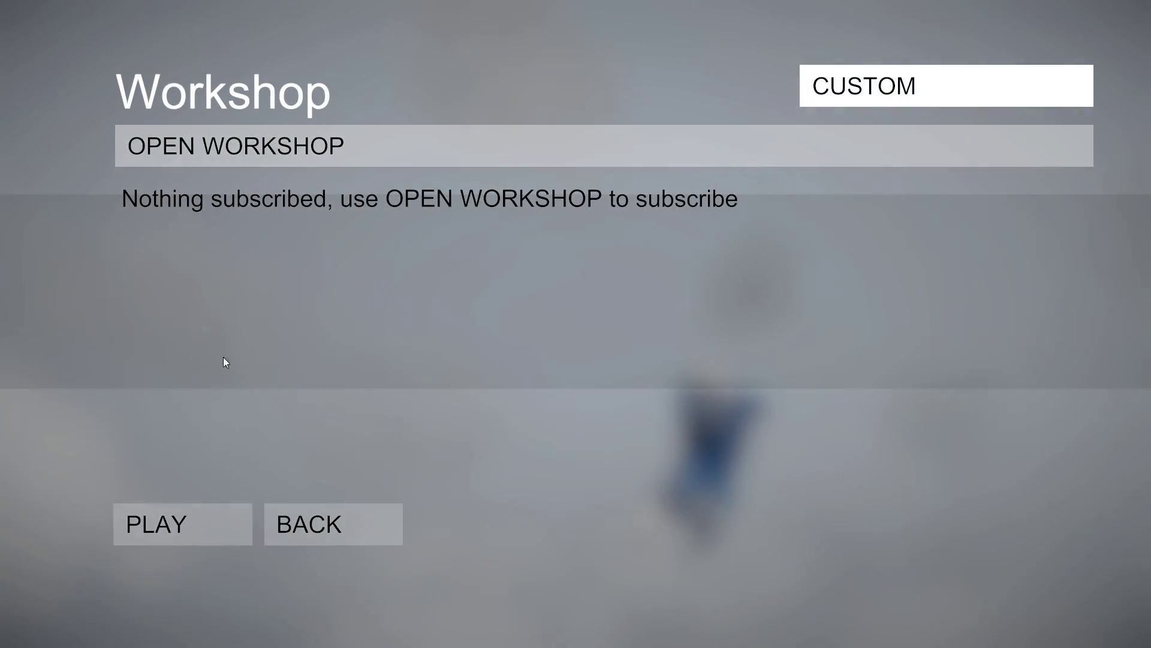
click(762, 143)
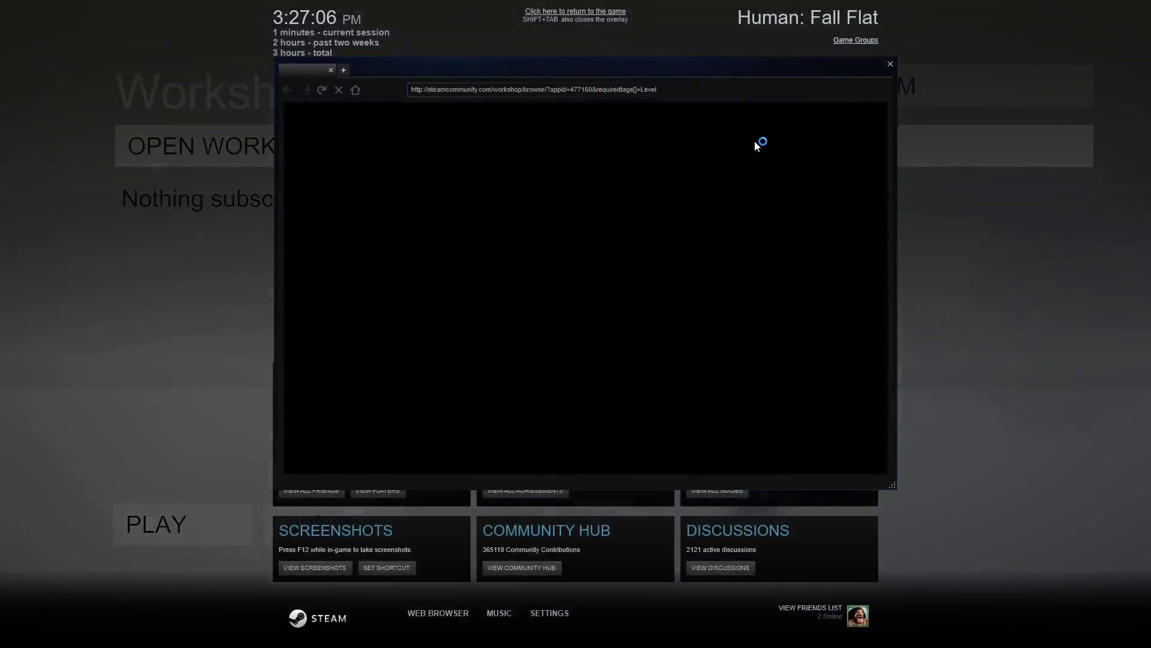
scroll(618, 308, down, 3)
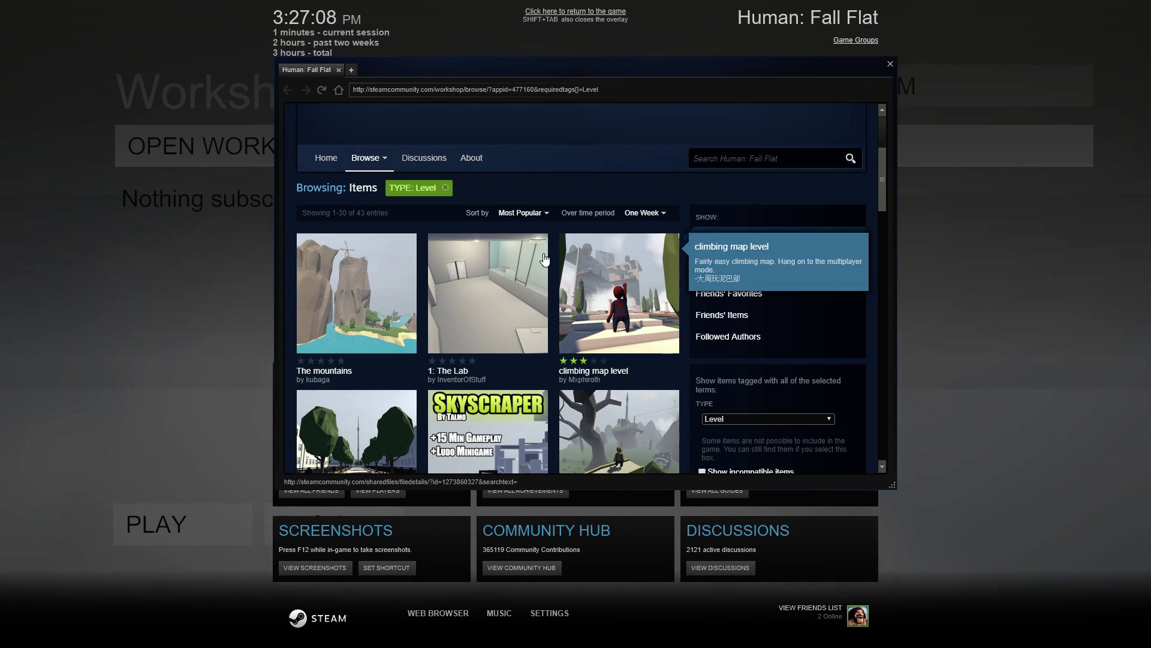
click(447, 191)
scroll(574, 269, down, 10)
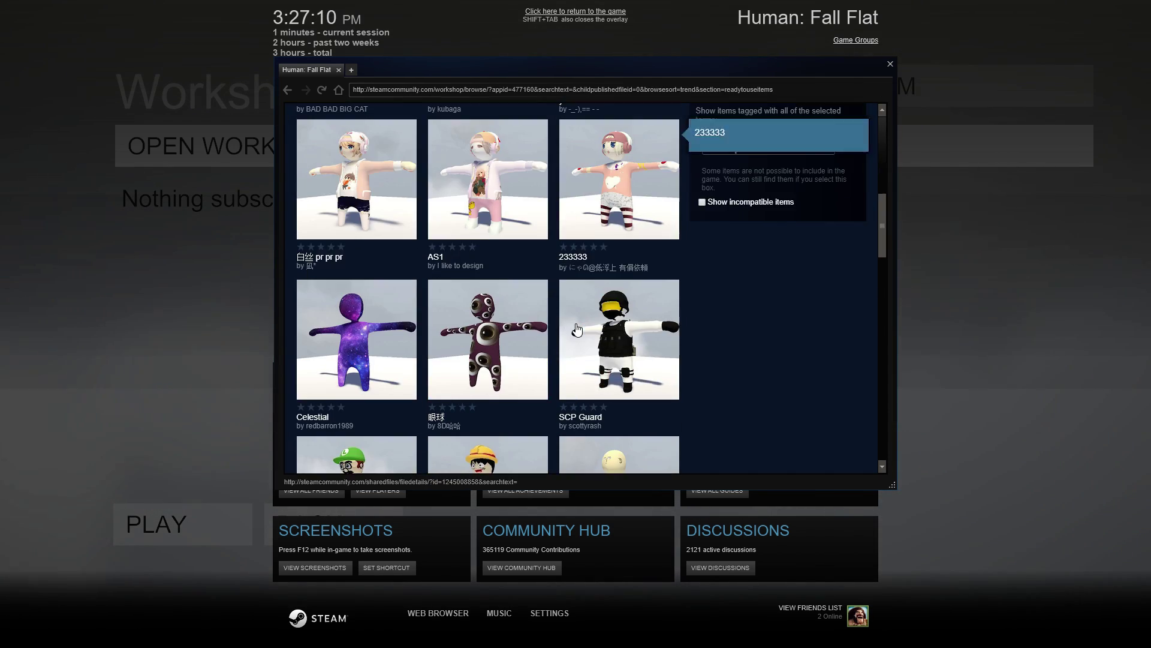
scroll(574, 336, down, 10)
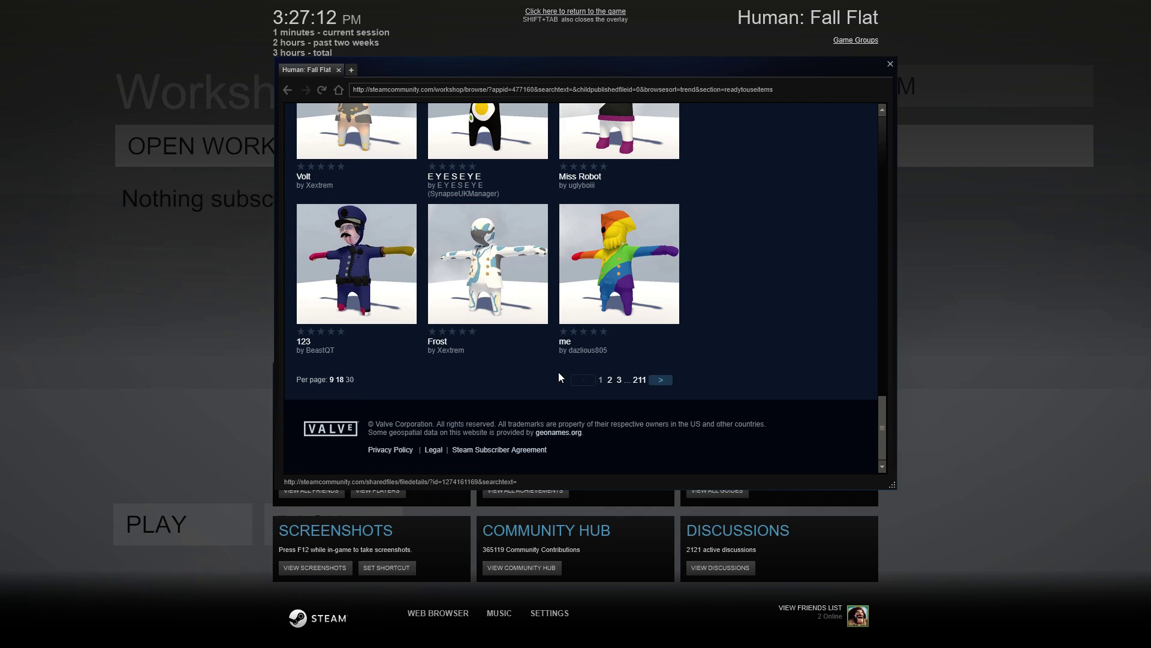
Step: Page through to results page 7, view the Evil Snowman preset's details, then close the browser
click(620, 381)
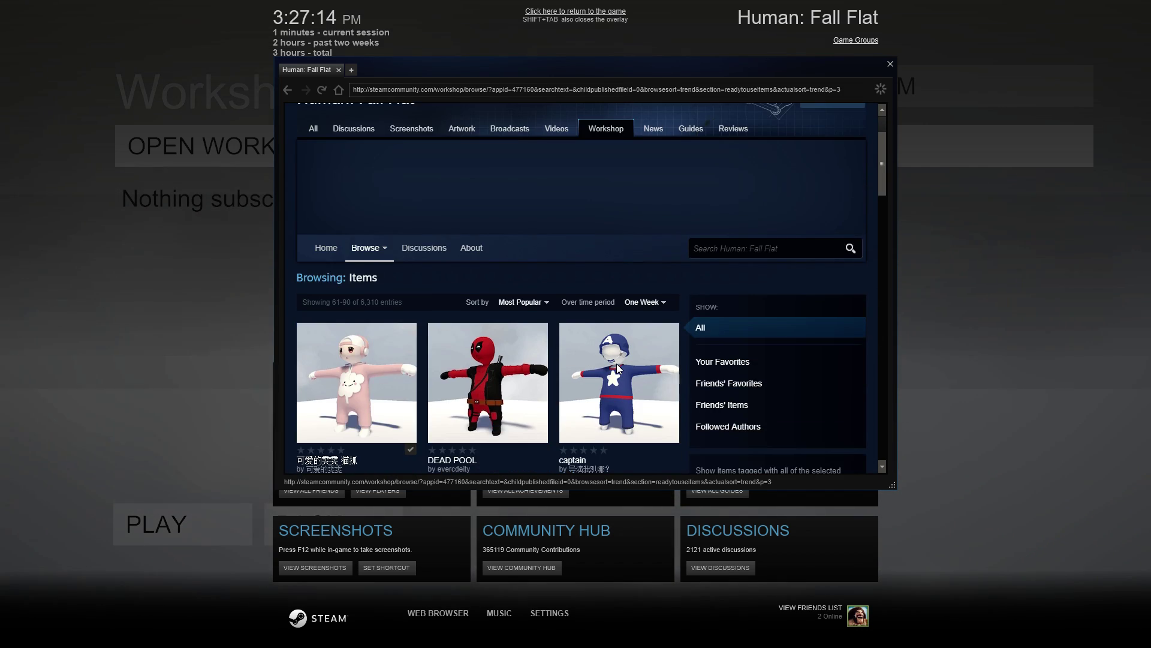
scroll(615, 367, down, 8)
scroll(608, 374, down, 10)
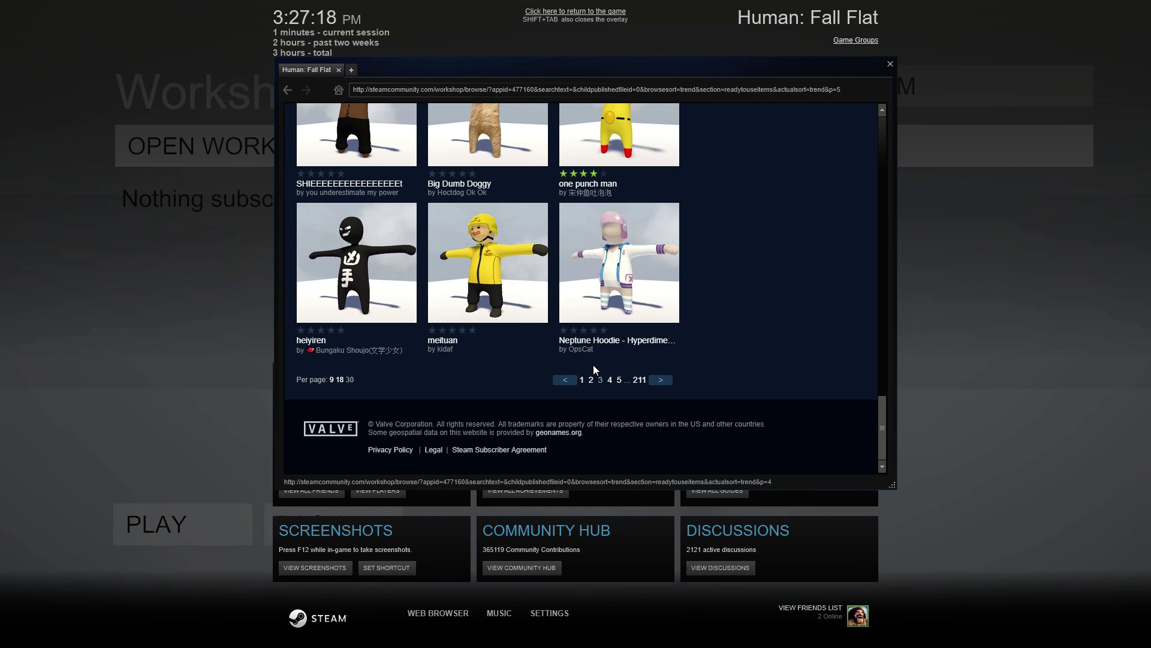
click(619, 380)
scroll(594, 370, down, 10)
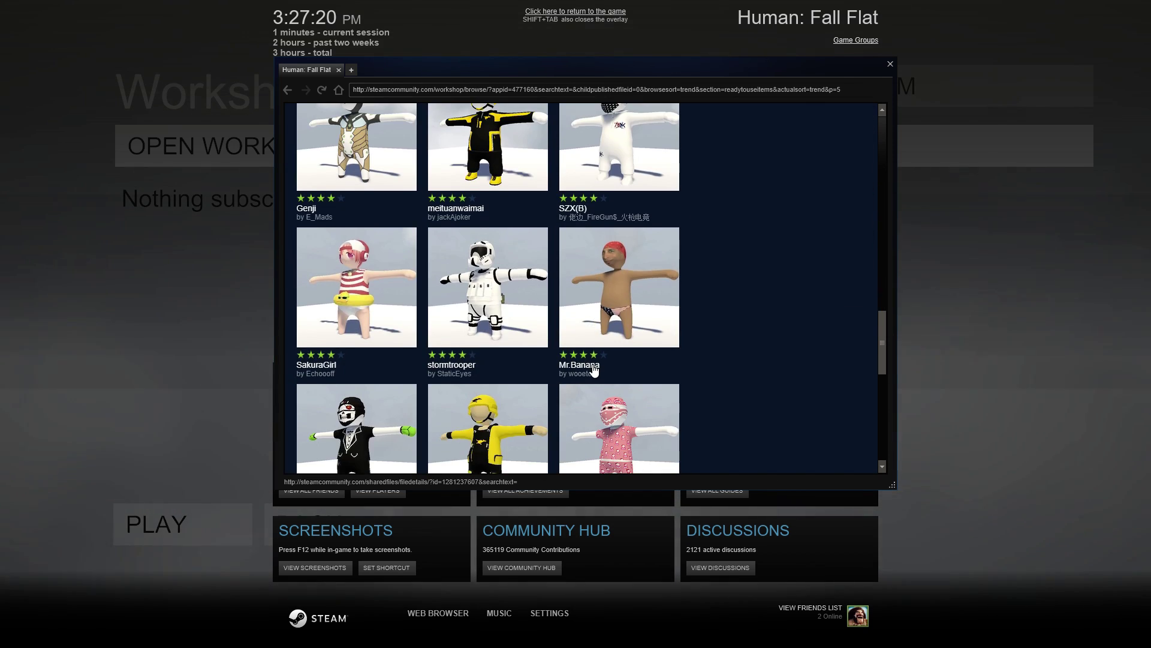
scroll(594, 371, down, 8)
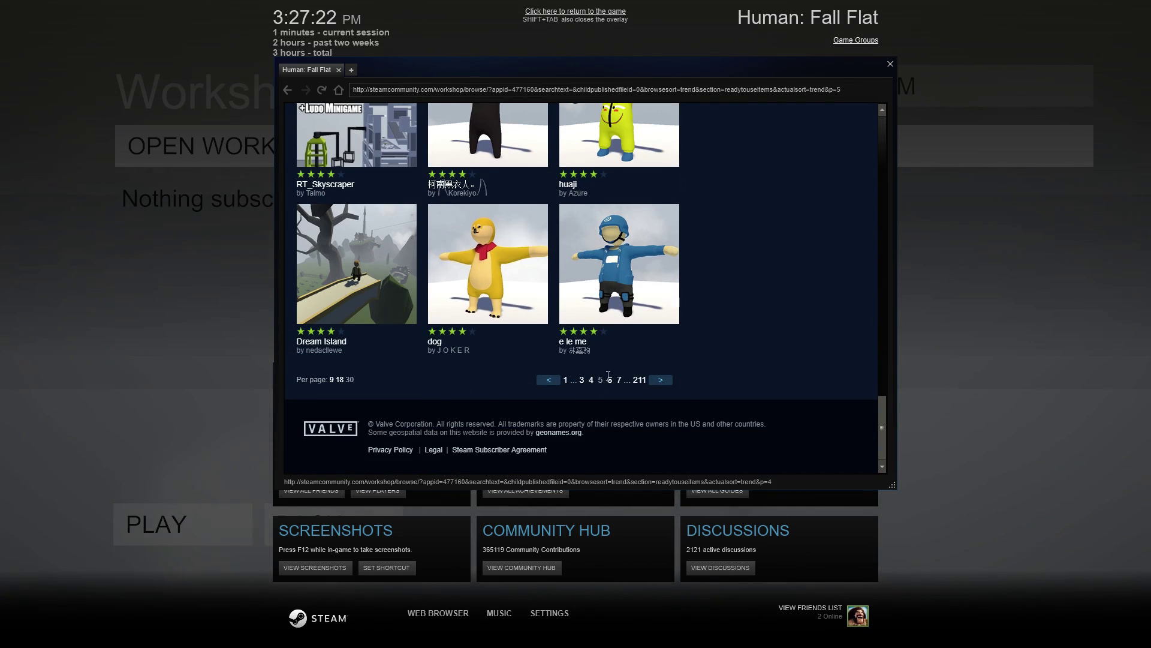
click(620, 380)
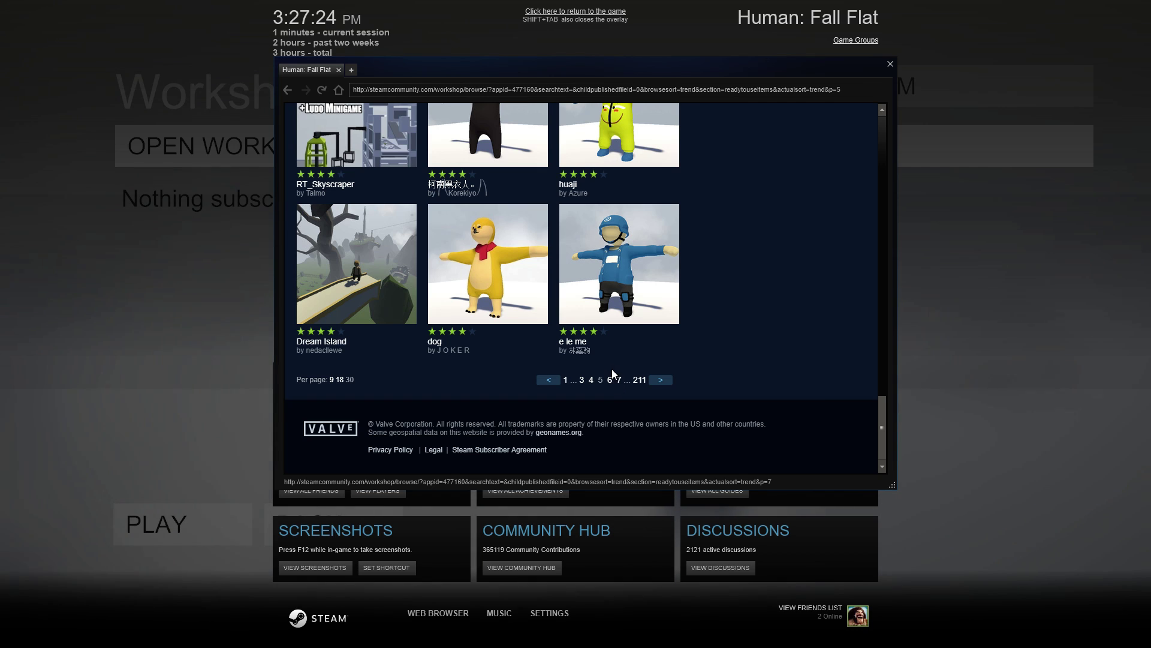
scroll(611, 369, down, 5)
scroll(613, 375, down, 10)
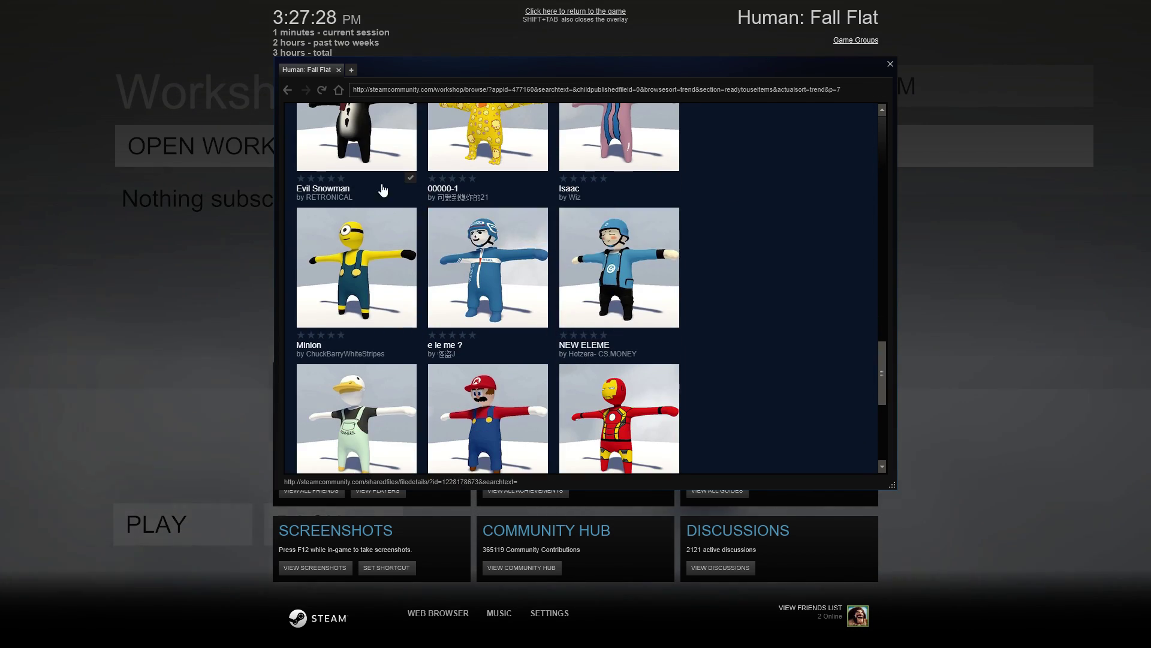
click(461, 178)
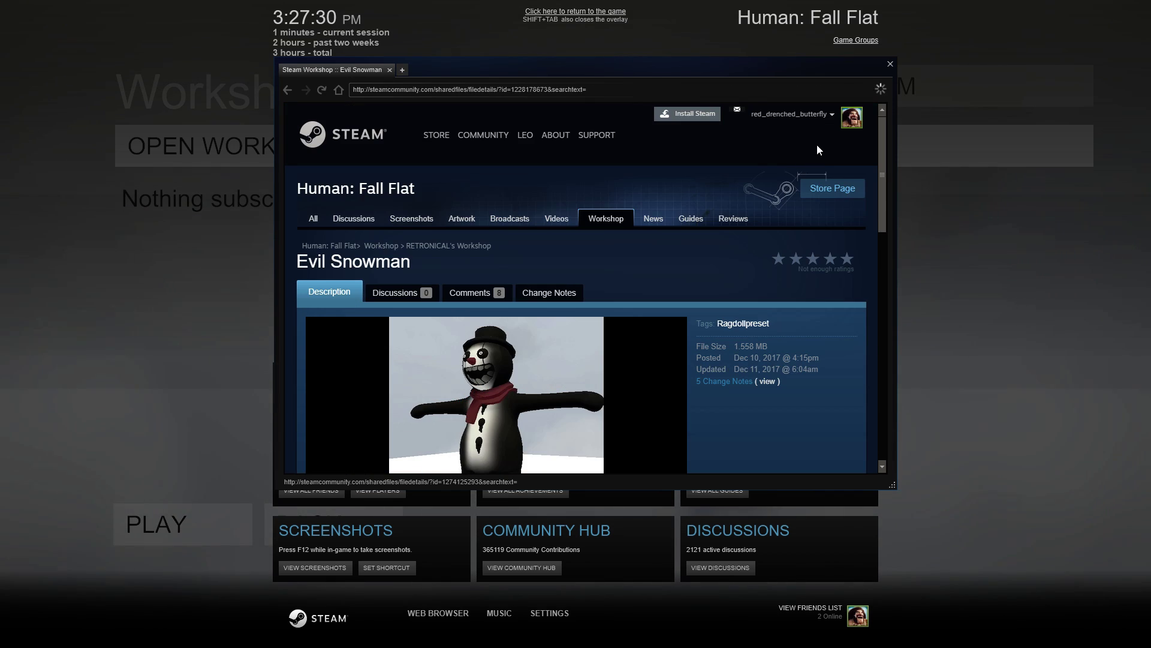
click(890, 64)
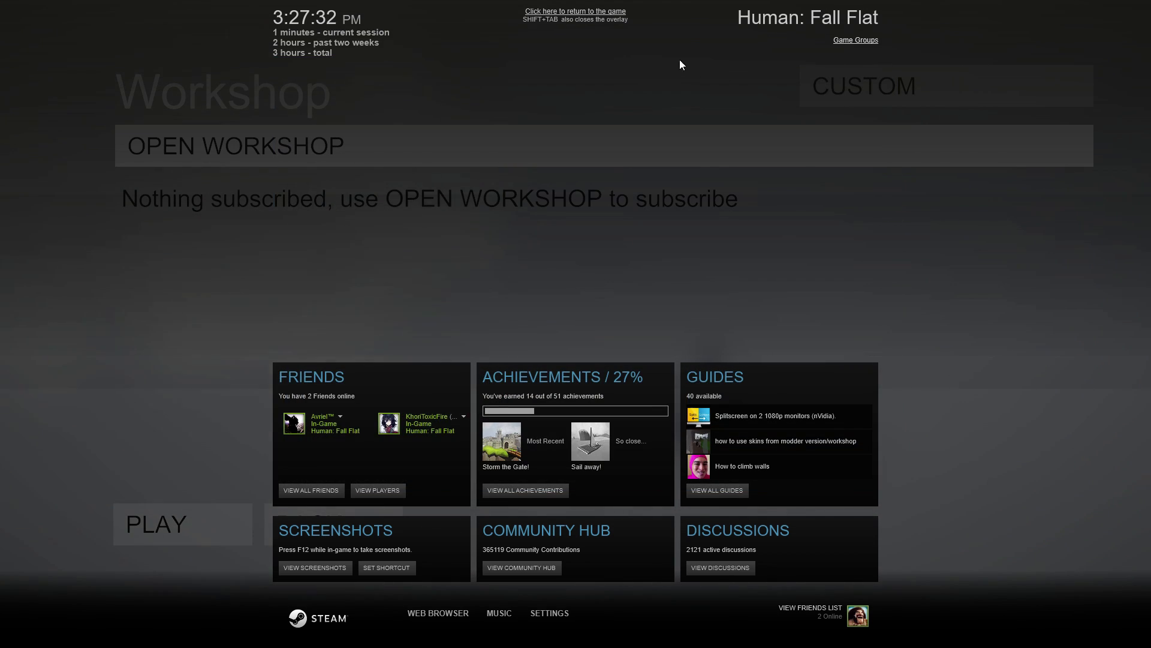
Step: Return from the overlay to the game and go back to the main menu
click(601, 14)
click(988, 98)
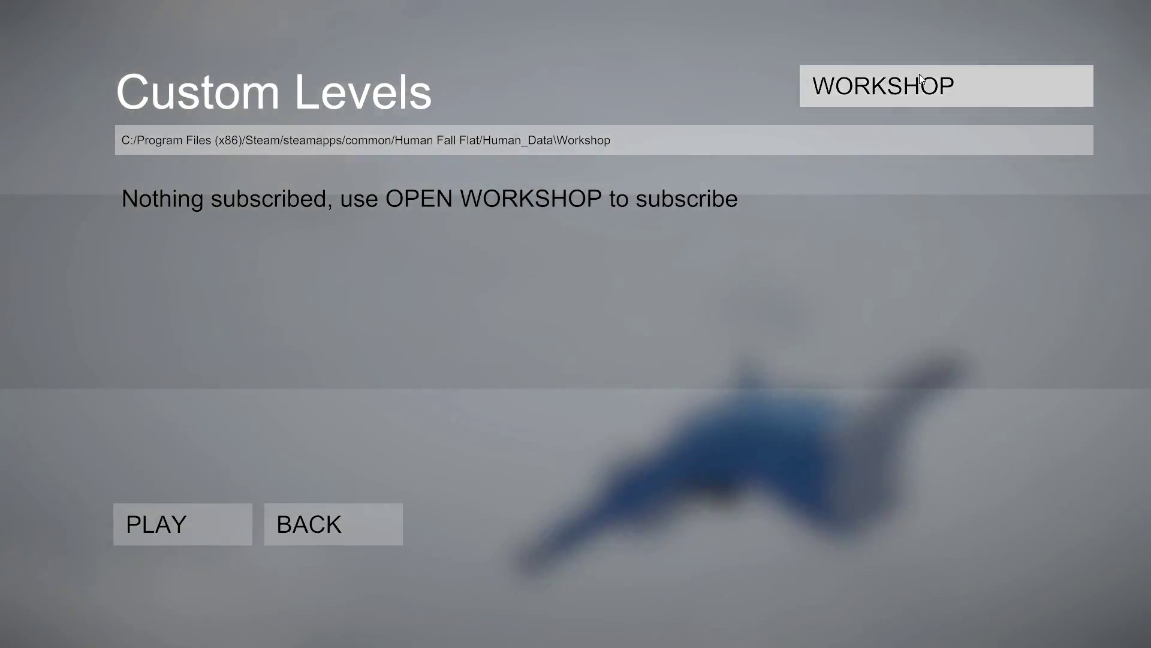
click(923, 79)
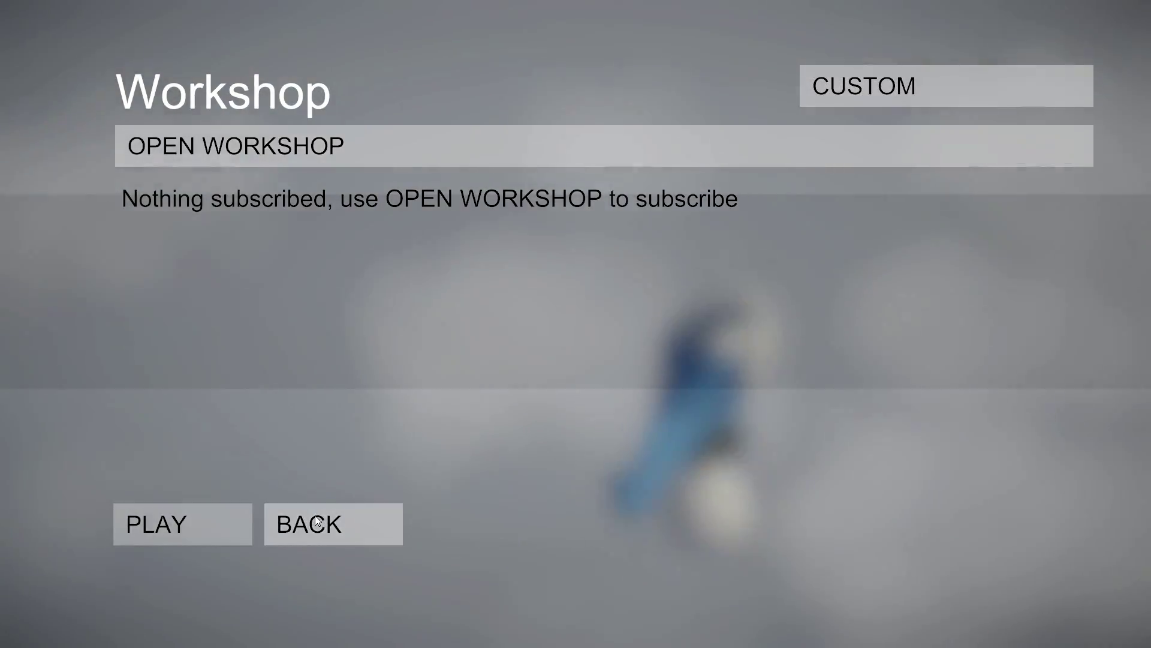
click(315, 515)
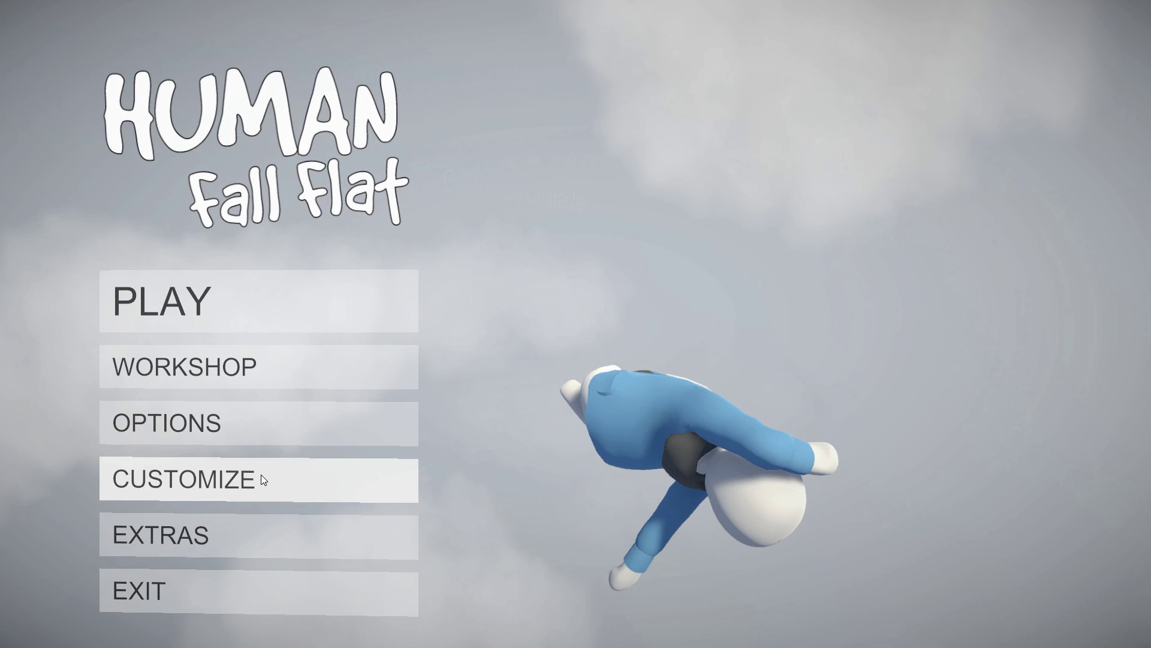
Step: Show the subscribed Workshop presets under Customize > Load Preset
click(261, 474)
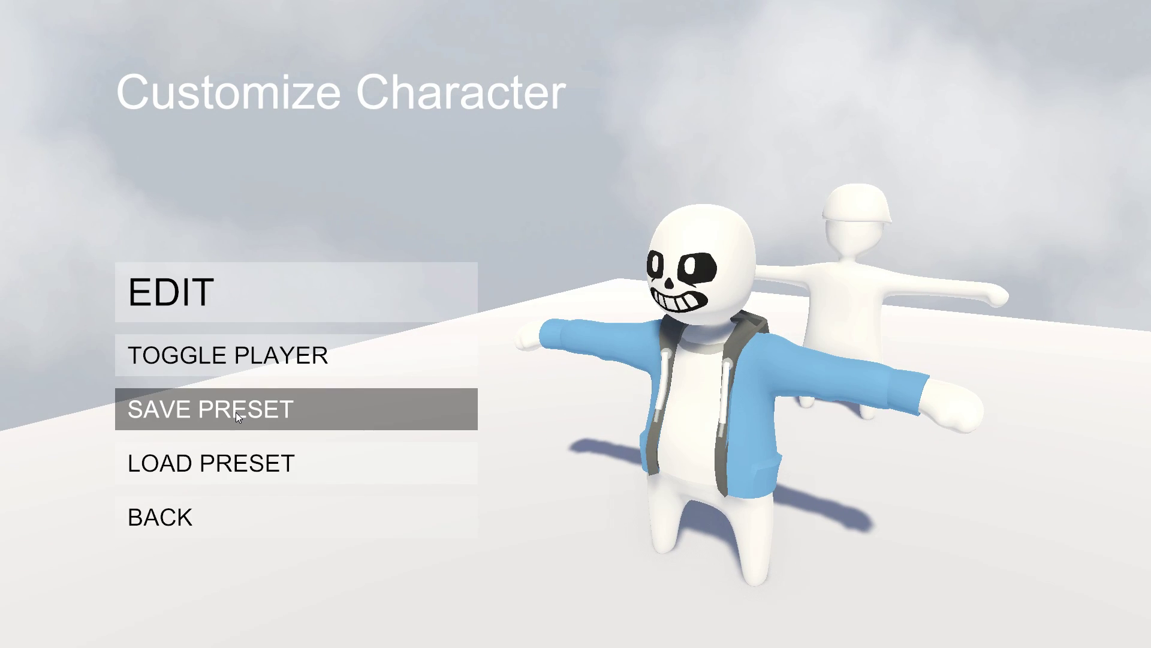
click(187, 461)
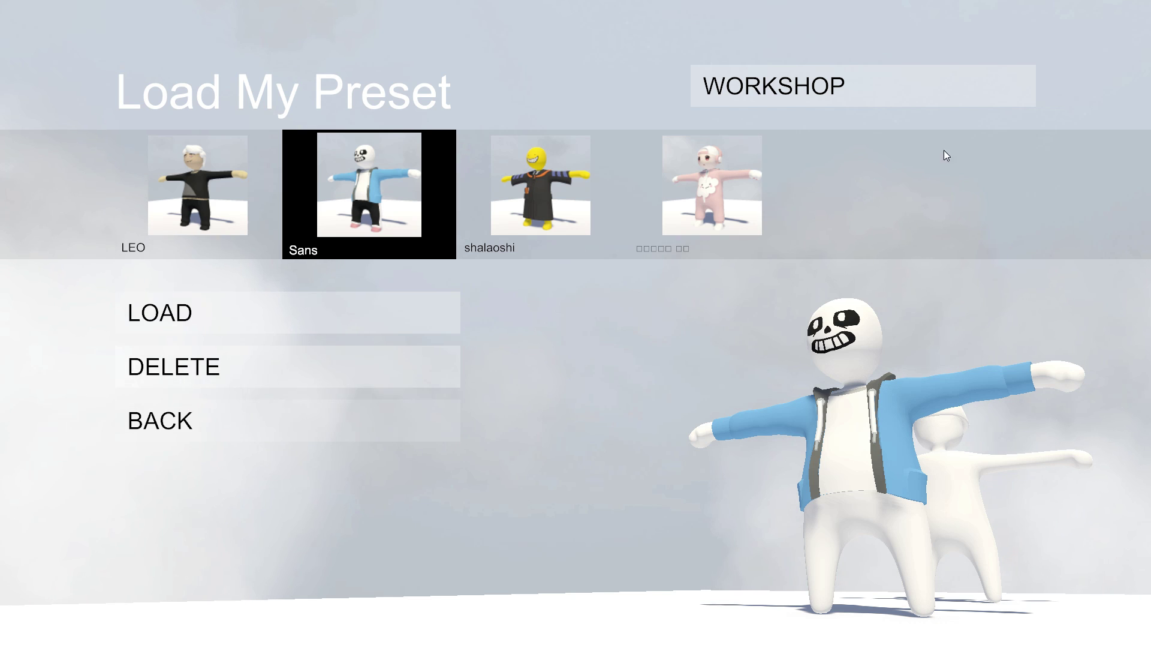
click(234, 427)
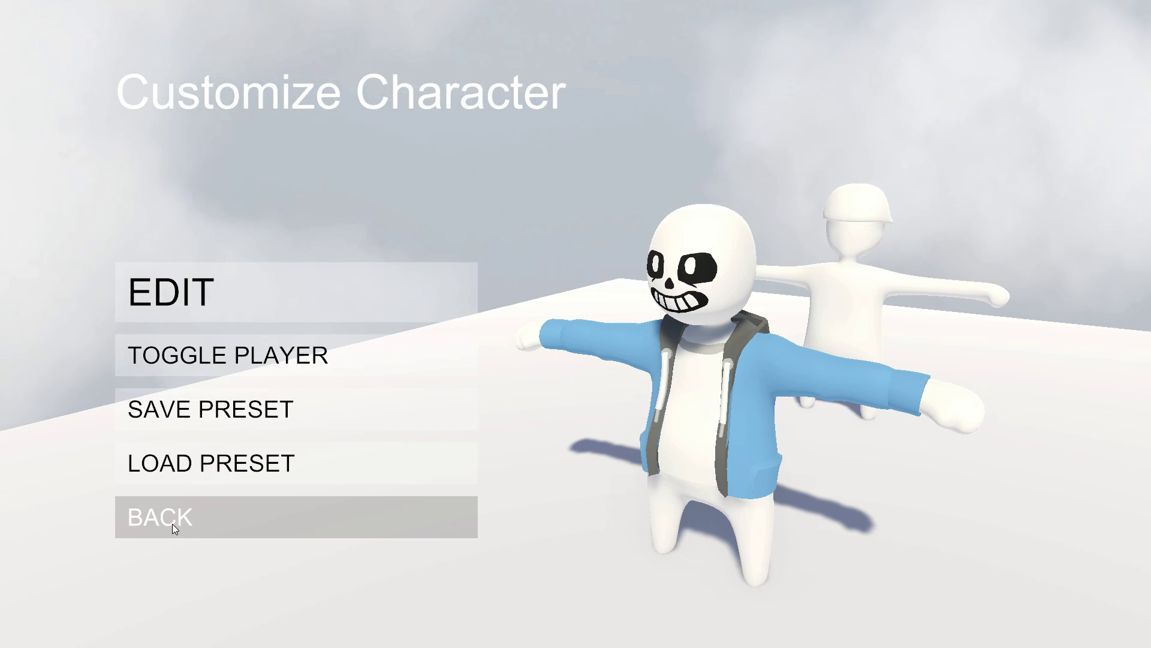
click(232, 459)
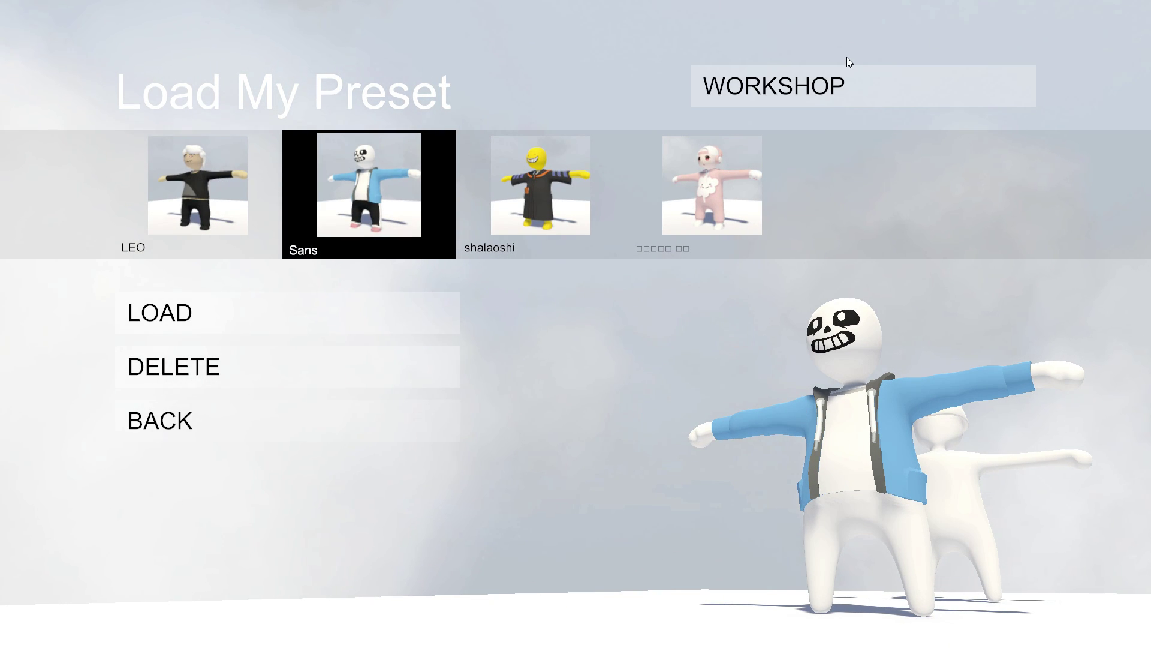
click(836, 84)
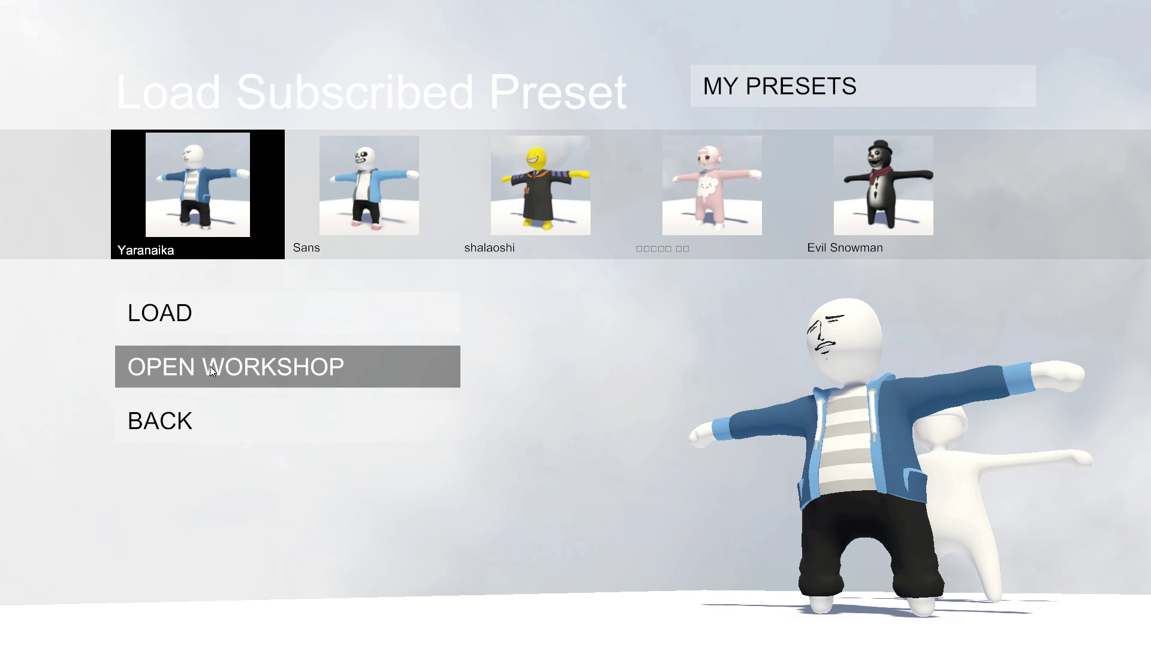
Step: Delete the pink subscribed preset, keeping the Yaranaika and Sans presets
click(279, 366)
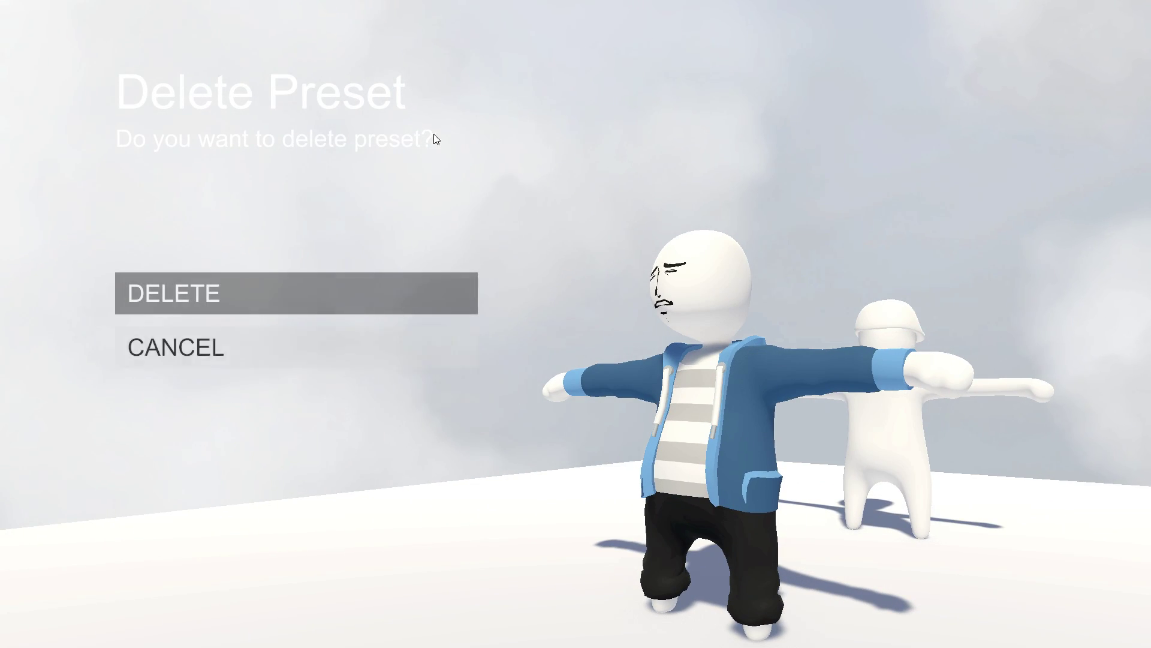
click(183, 350)
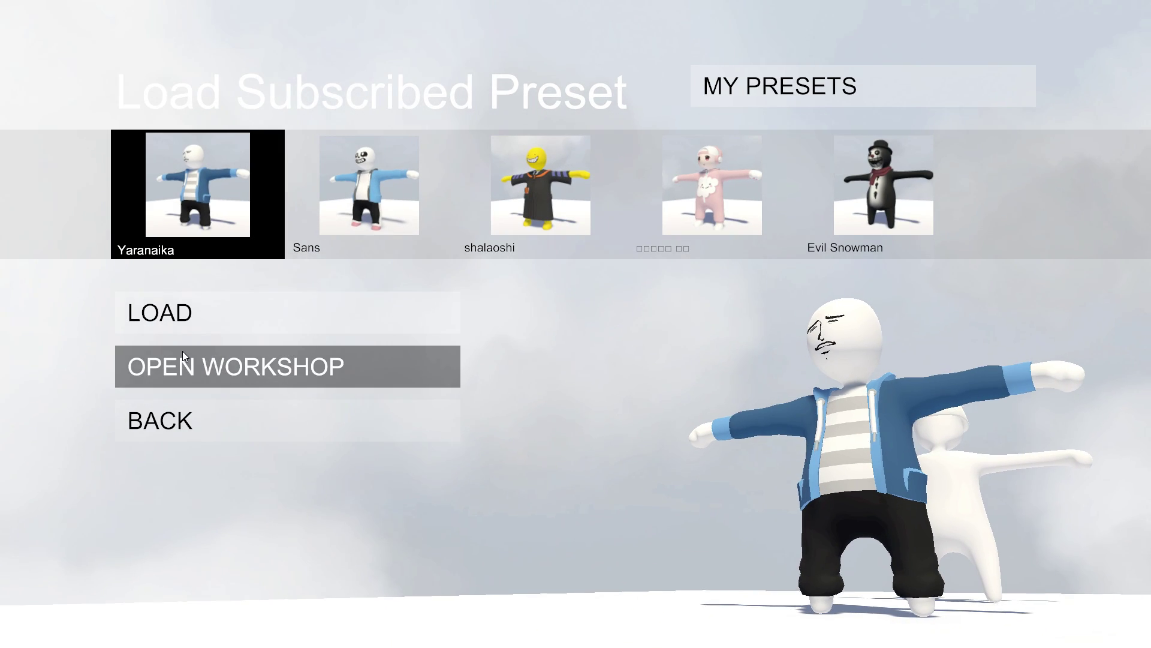
click(351, 212)
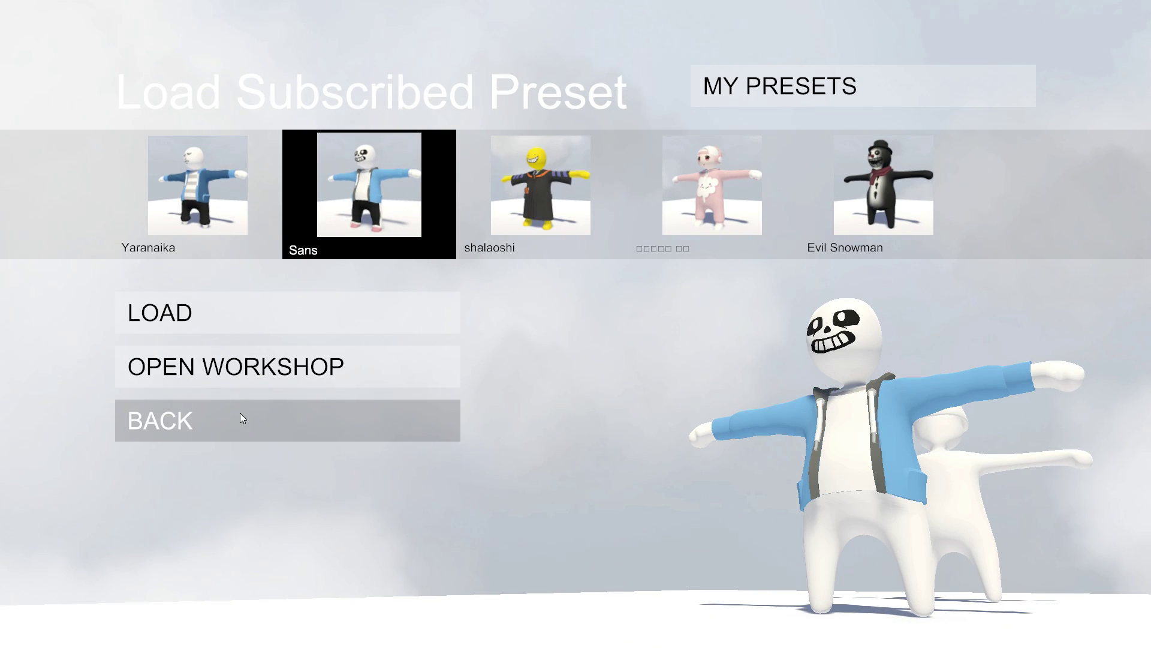
click(219, 365)
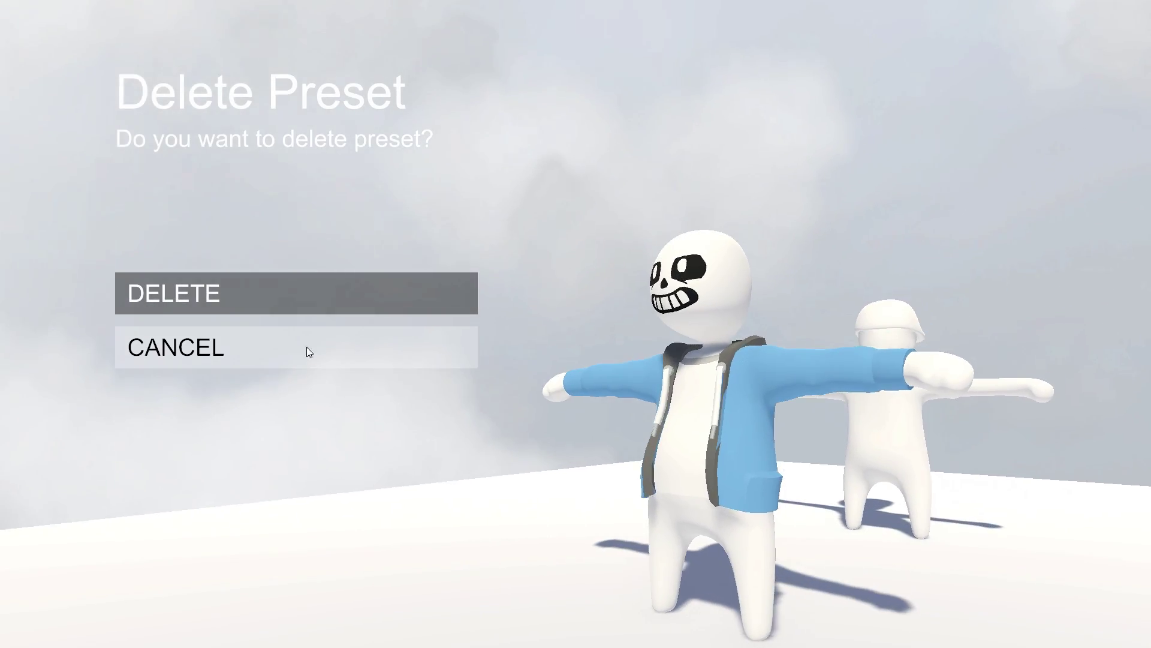
click(266, 342)
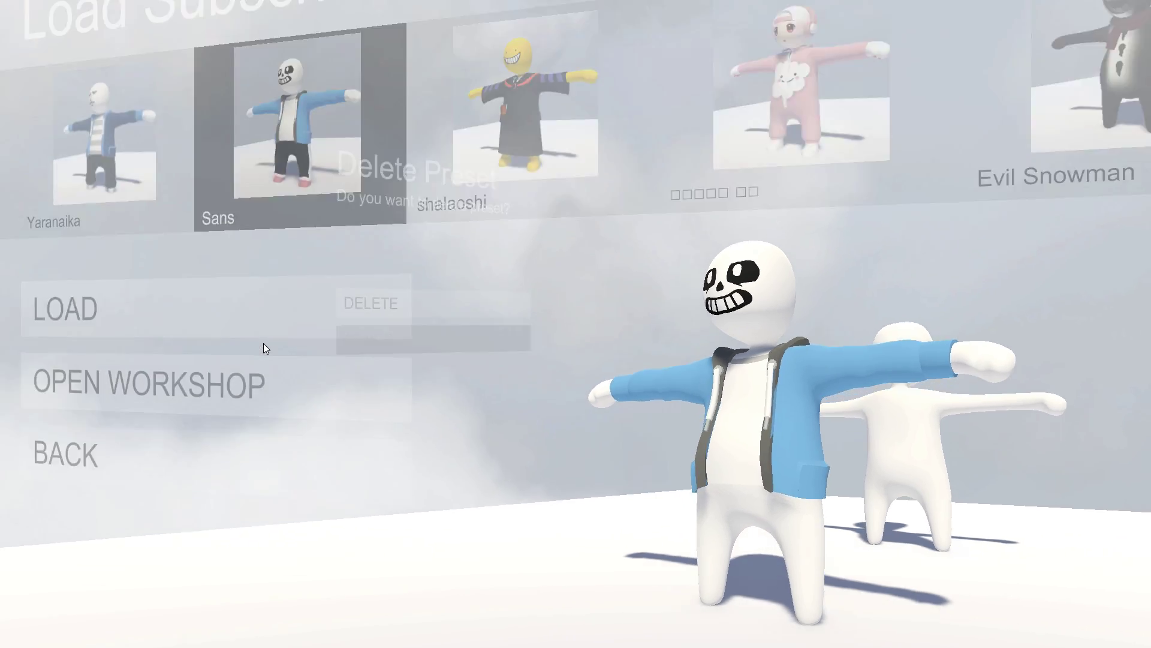
click(707, 204)
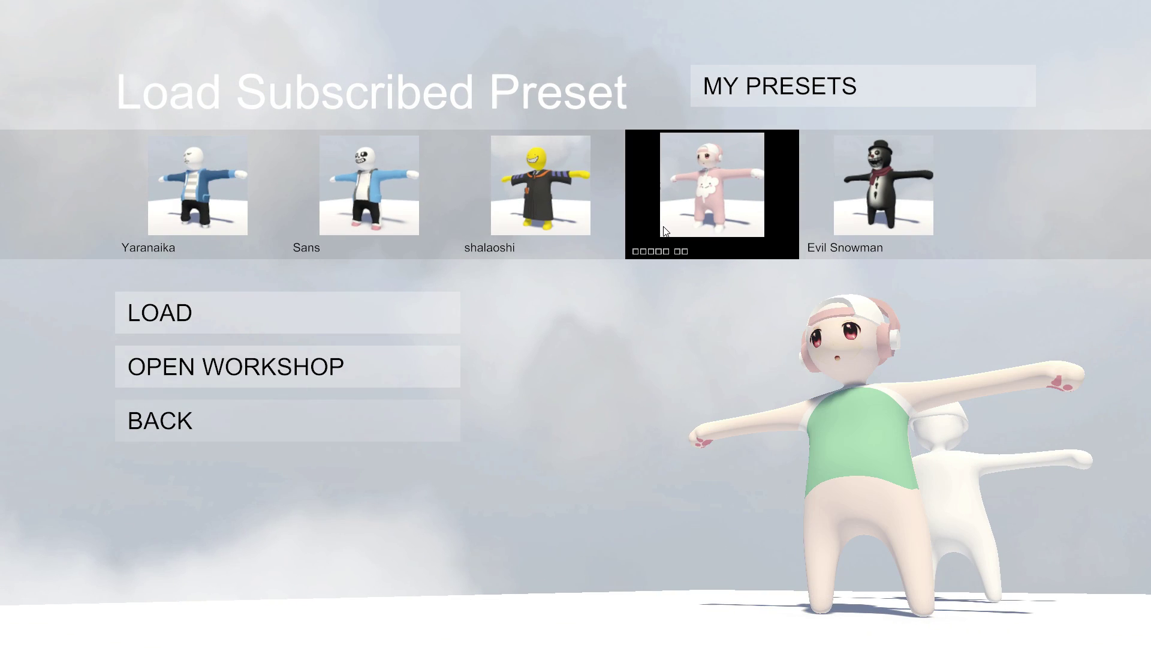
key(Delete)
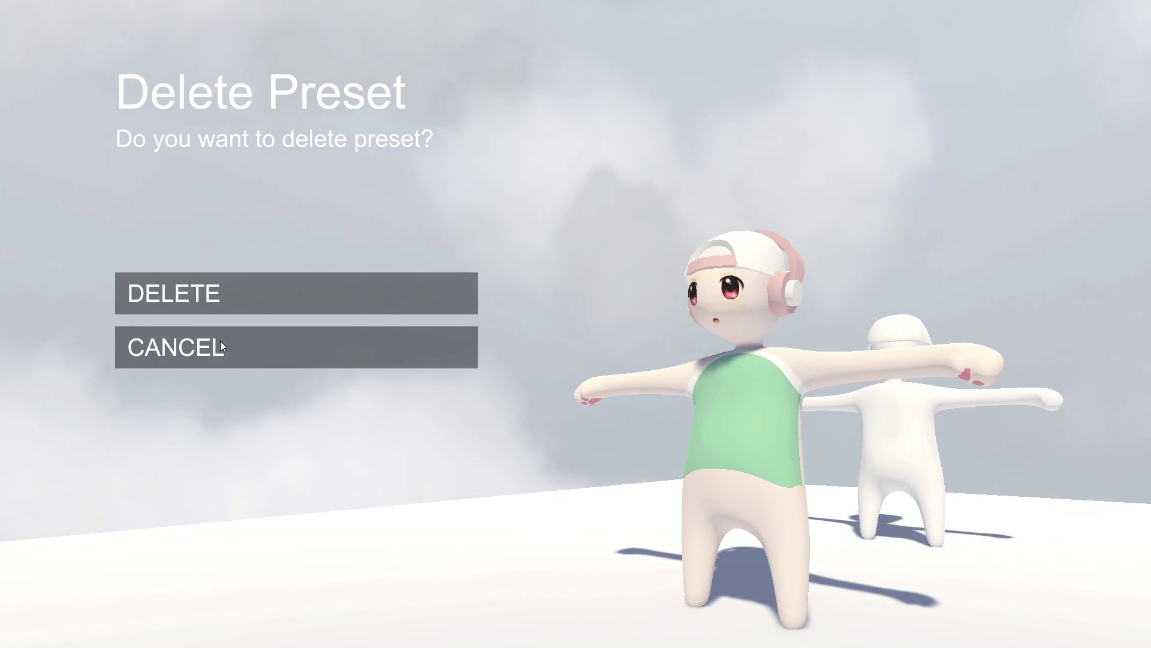
click(203, 304)
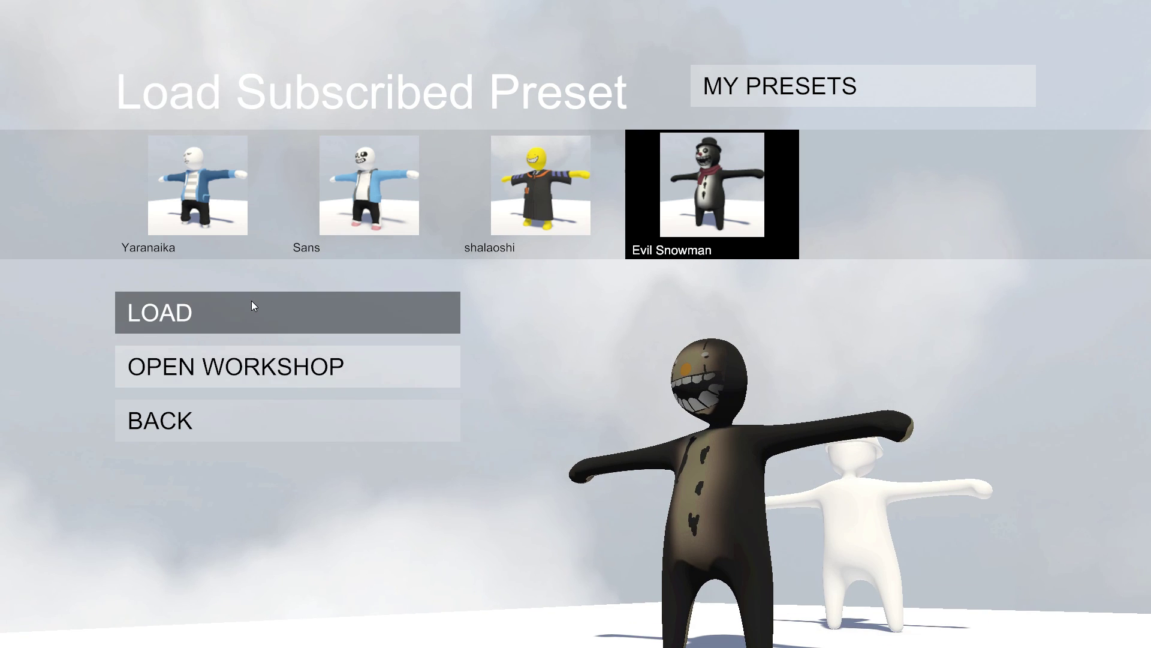
Step: Load the Evil Snowman preset onto the character and back out to the quit prompt
click(251, 300)
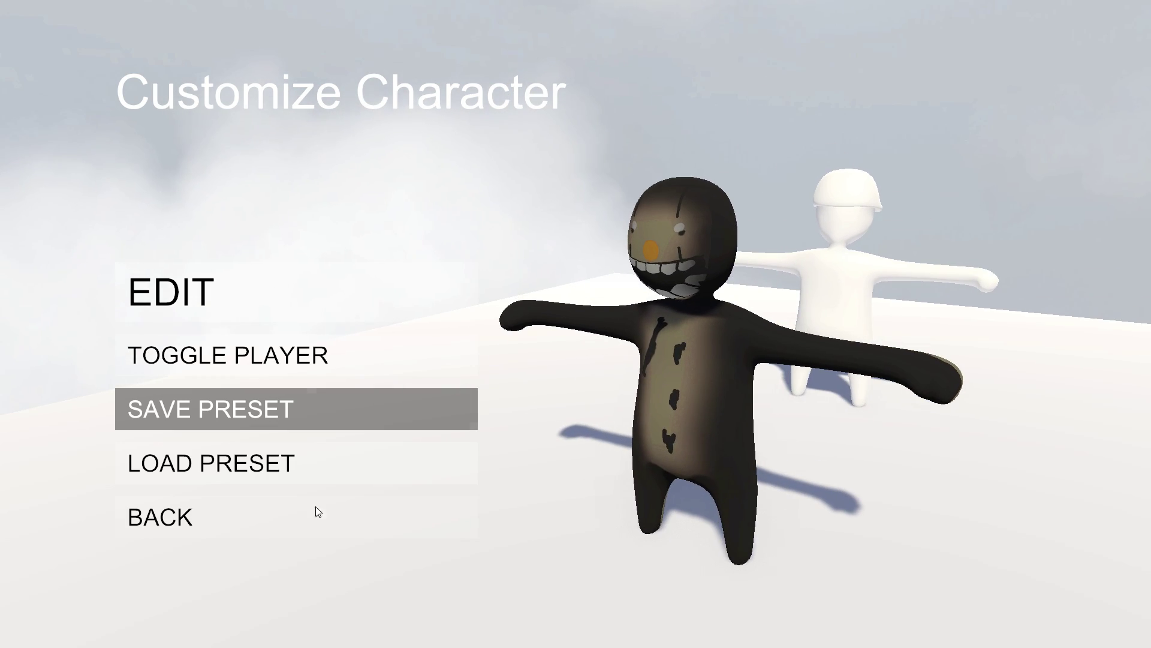
click(184, 522)
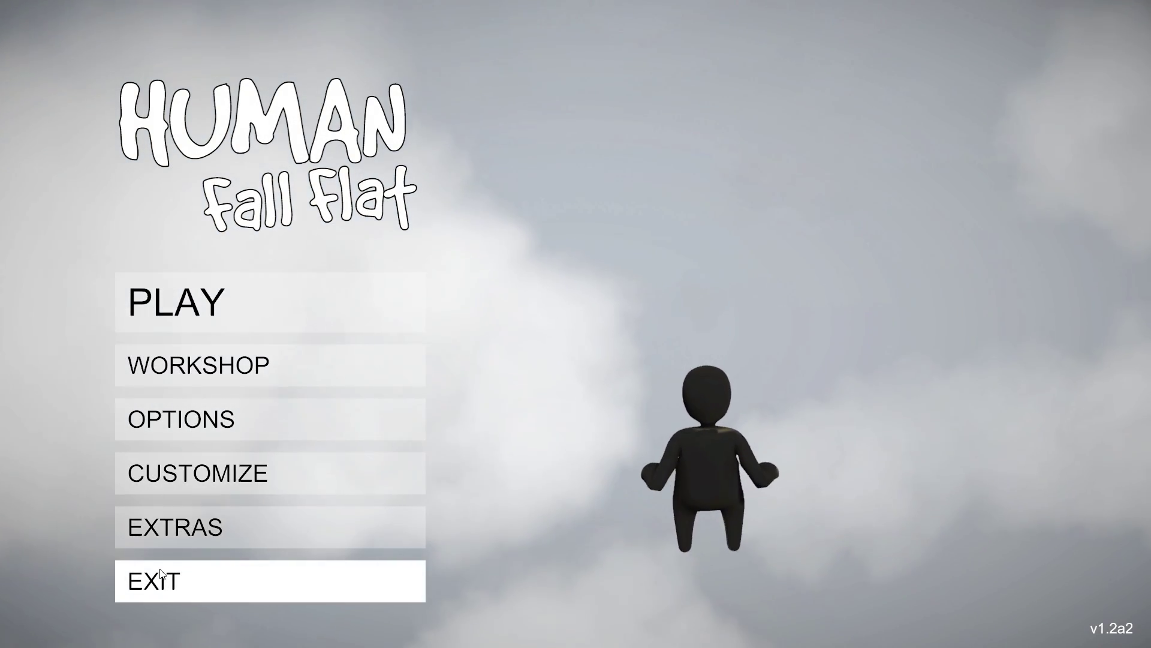
click(161, 572)
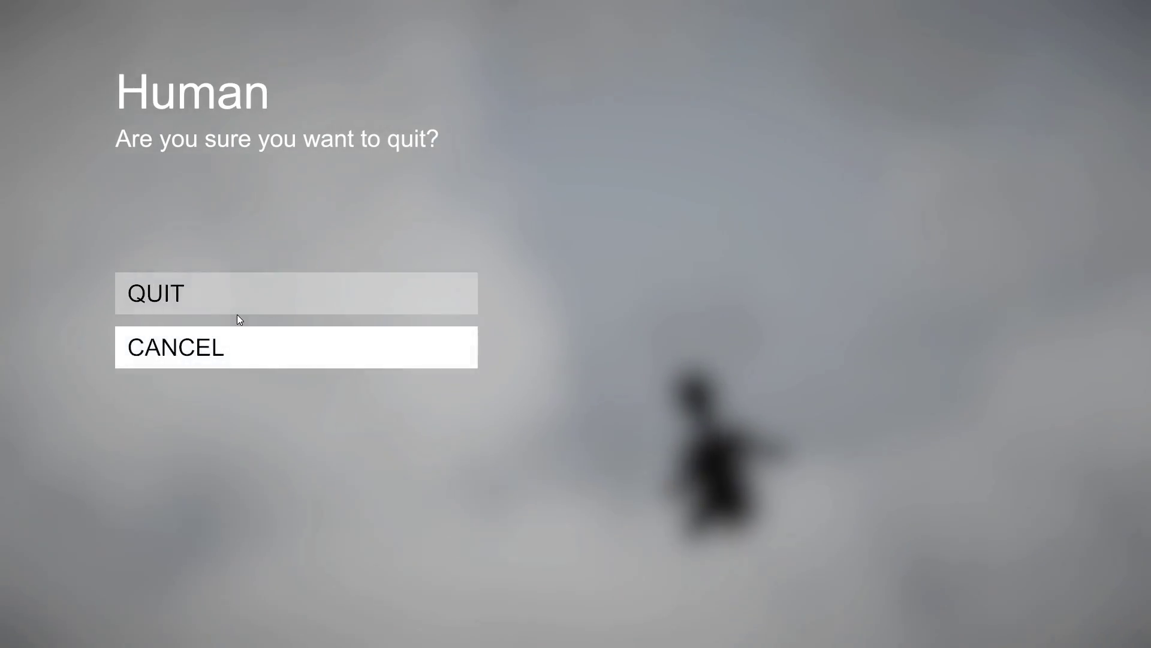
Step: Quit the game and set Human: Fall Flat's beta to 'NONE - Opt out of all beta programs'
click(242, 288)
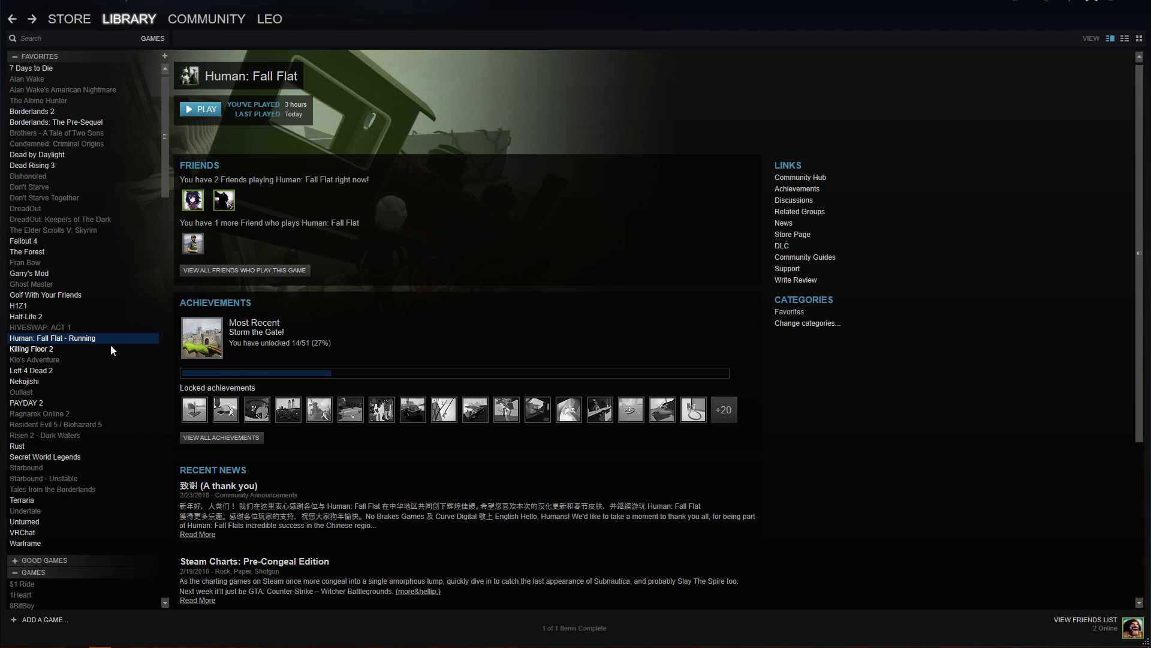
right_click(59, 338)
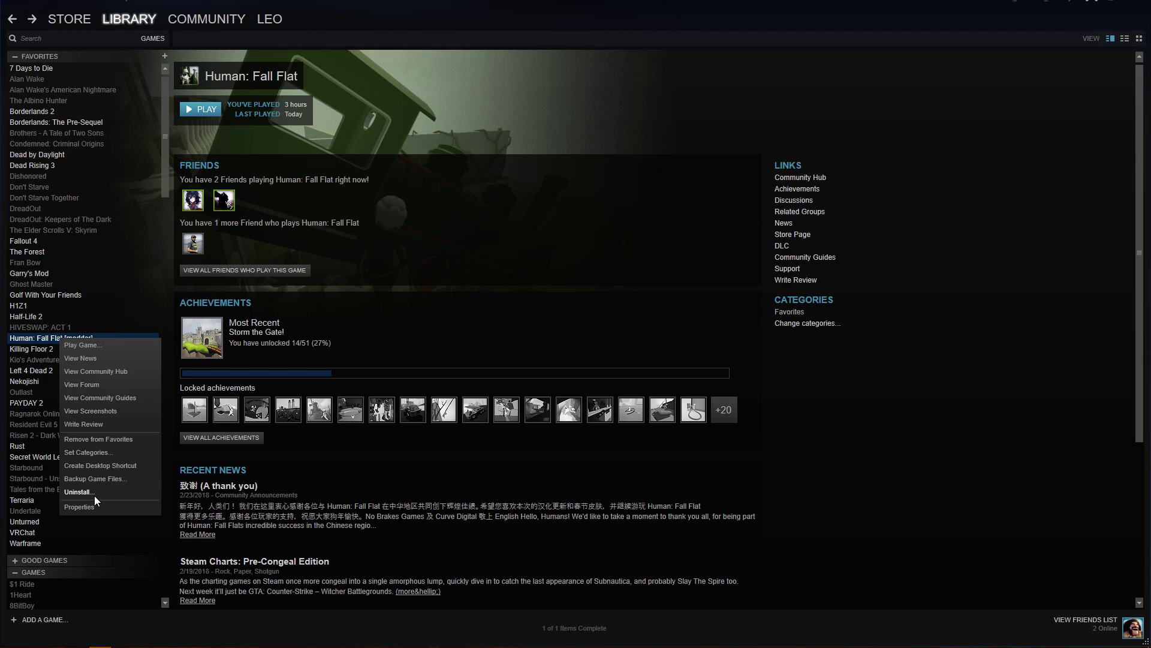
click(94, 504)
click(871, 159)
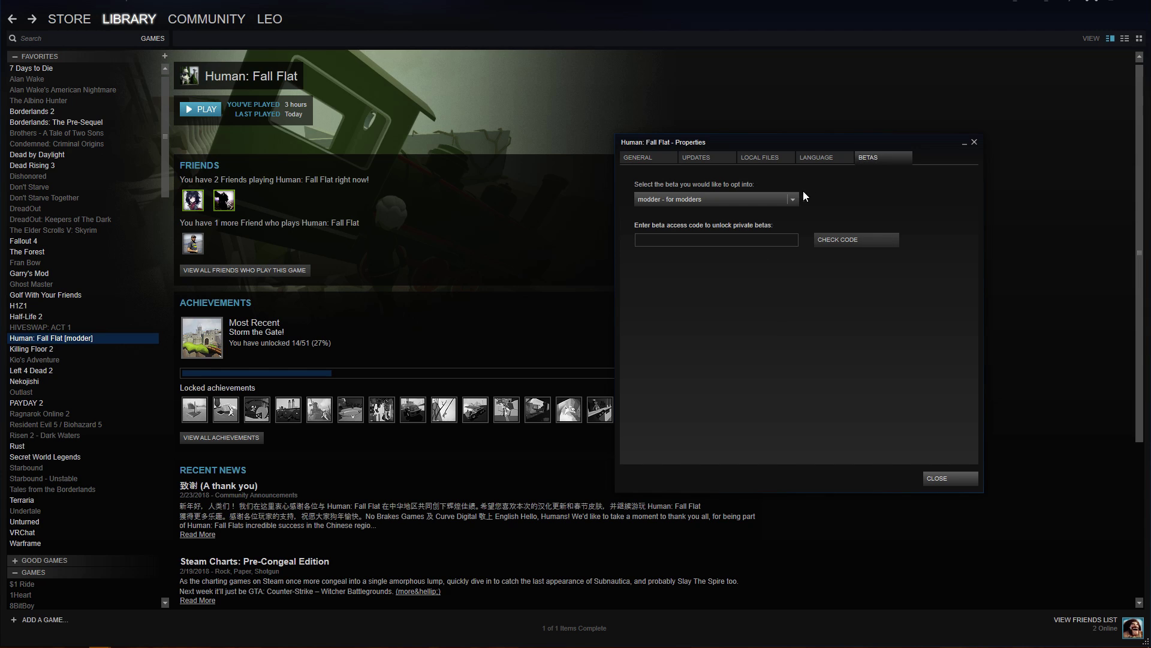
click(793, 199)
click(743, 214)
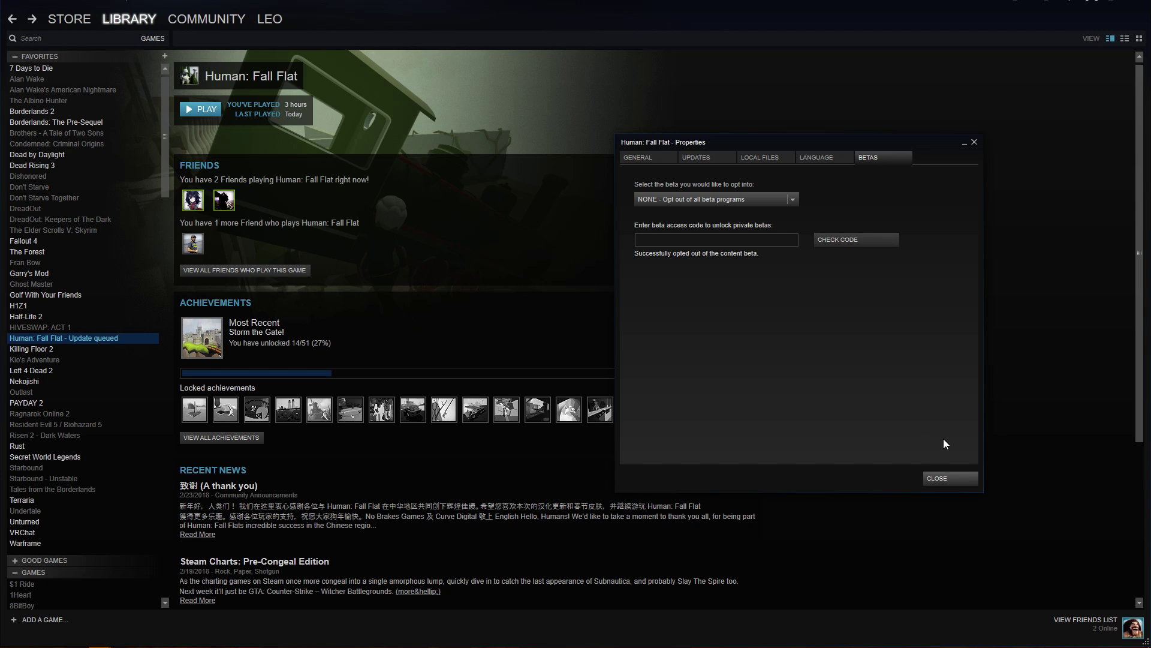
click(946, 478)
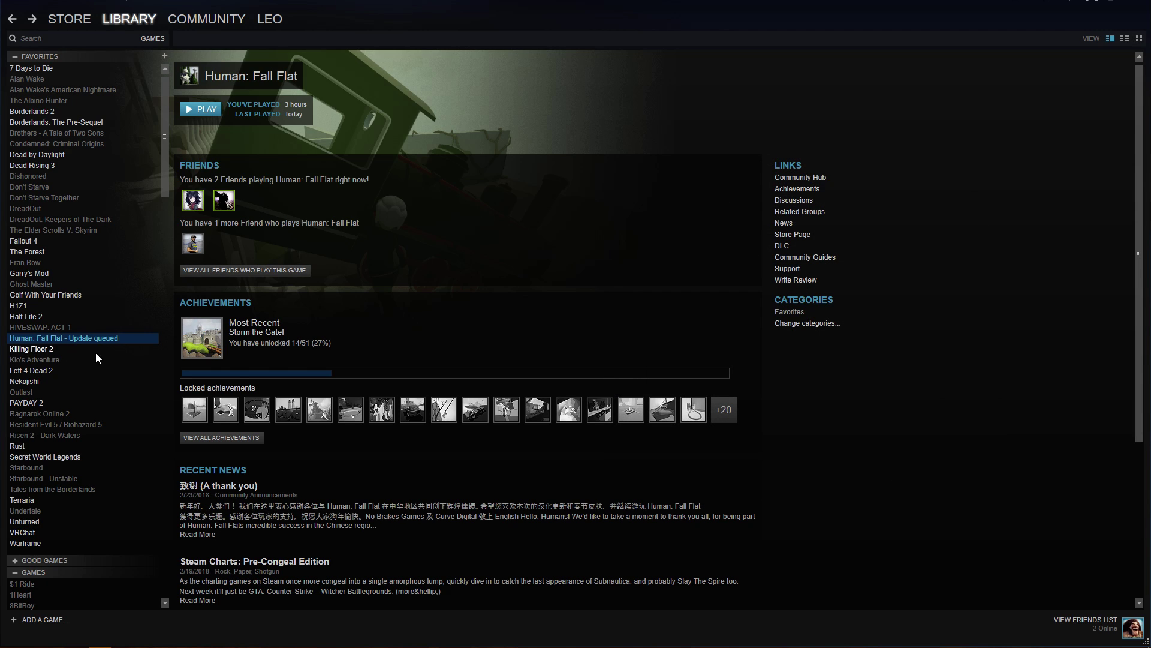